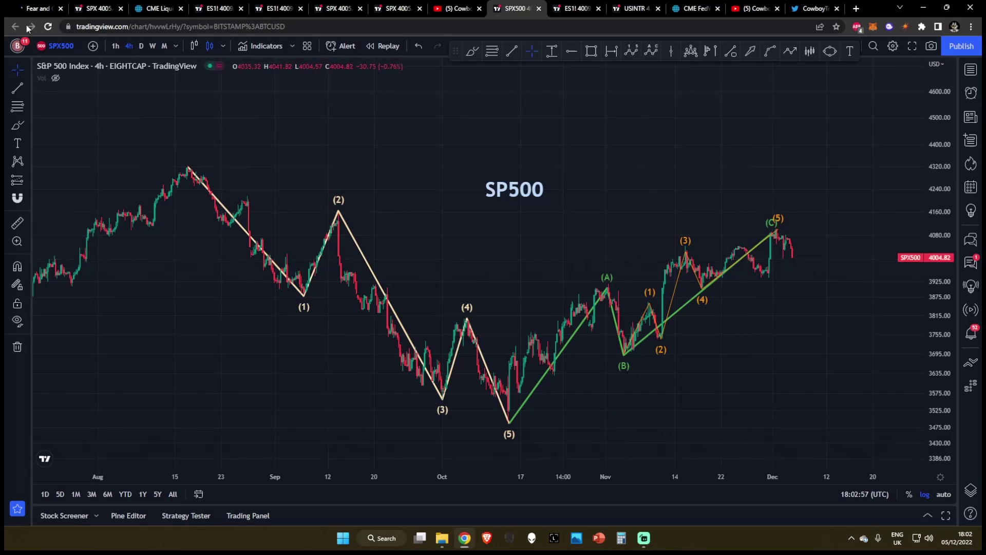
Open the CNN Fear & Greed Index page, highlight its heading and clear the highlight
left_click(37, 9)
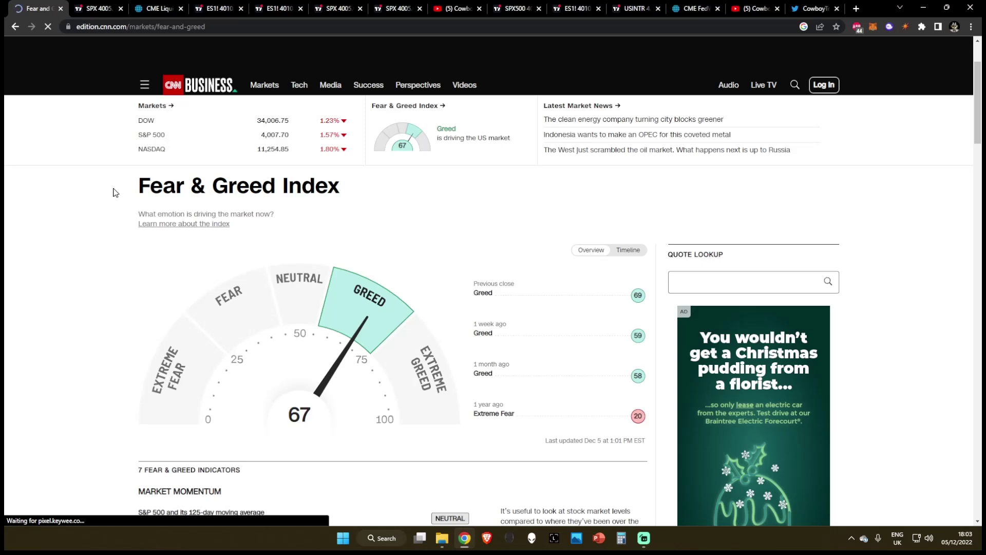
left_click_drag(116, 192, 351, 195)
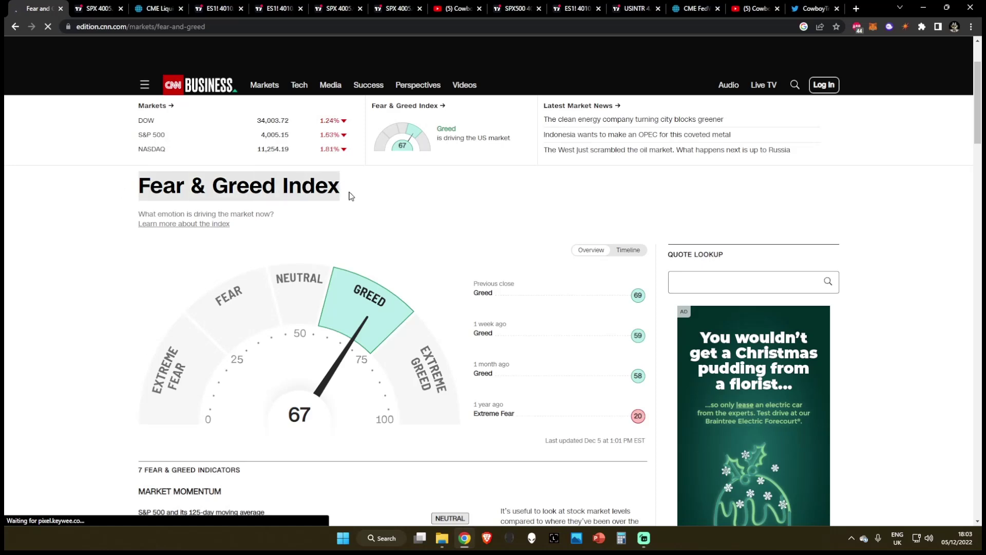
left_click(401, 263)
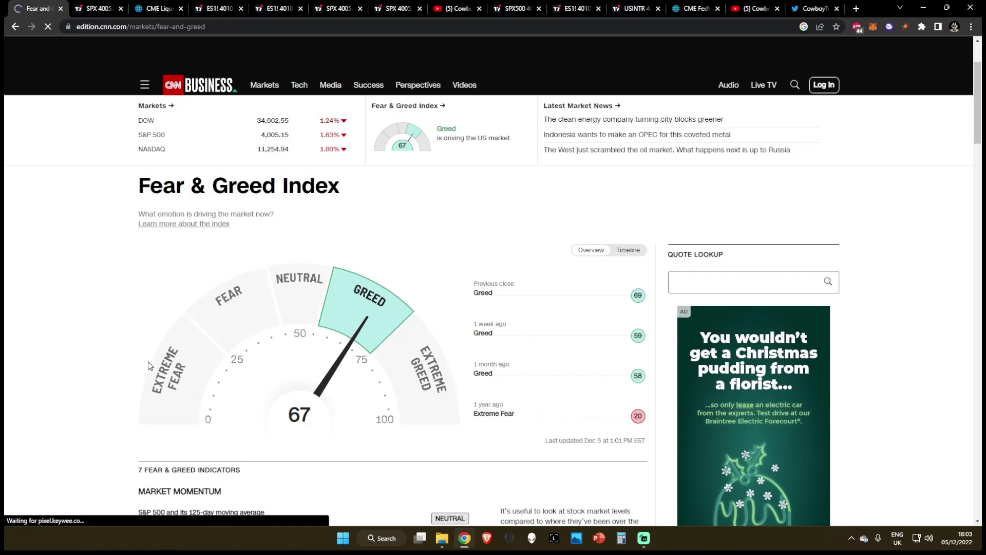
Bring up the weekly S&P 500 chart with the SPX 2008 Fractal overlay
left_click(98, 9)
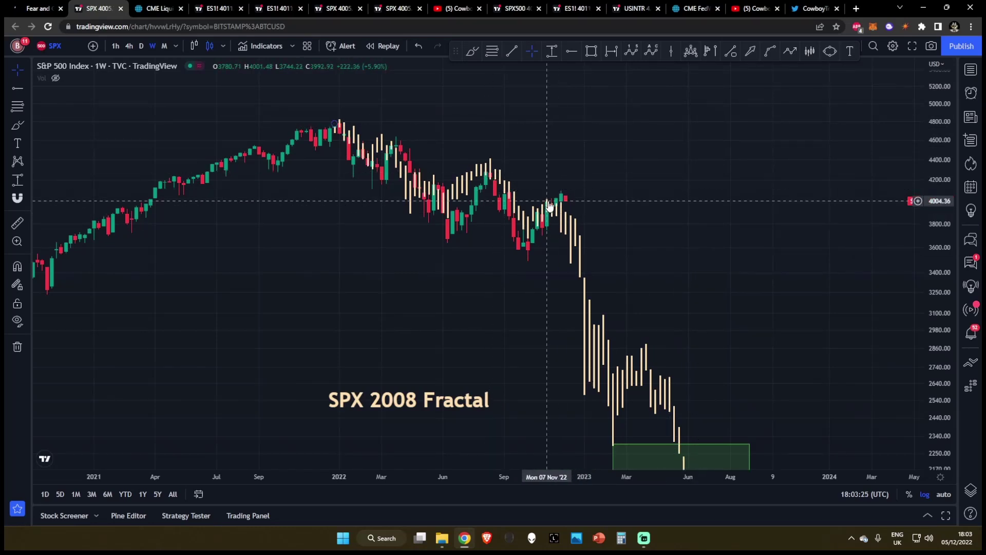
left_click(469, 54)
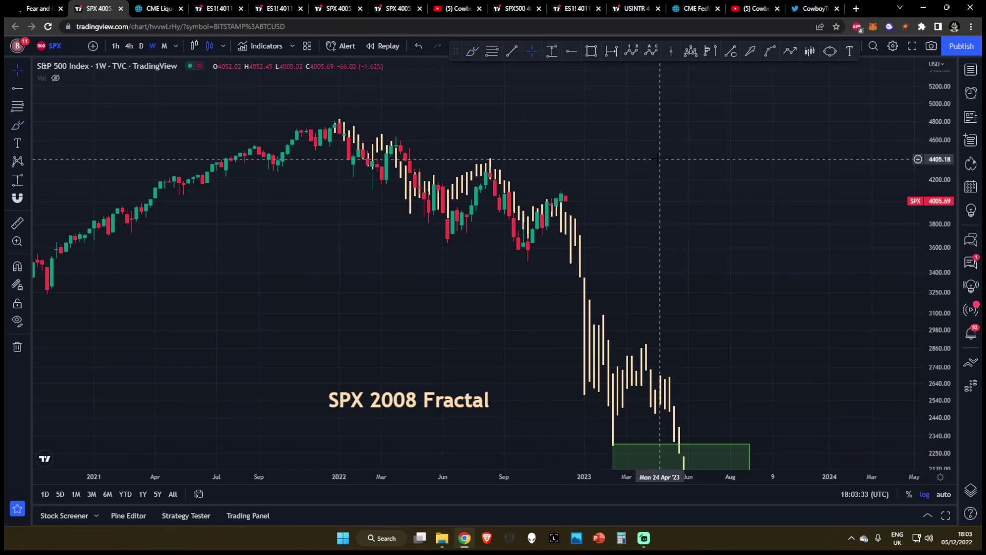
Show the E-mini S&P 500 book depth in the CME Liquidity Tool at the 1W interval
left_click(151, 5)
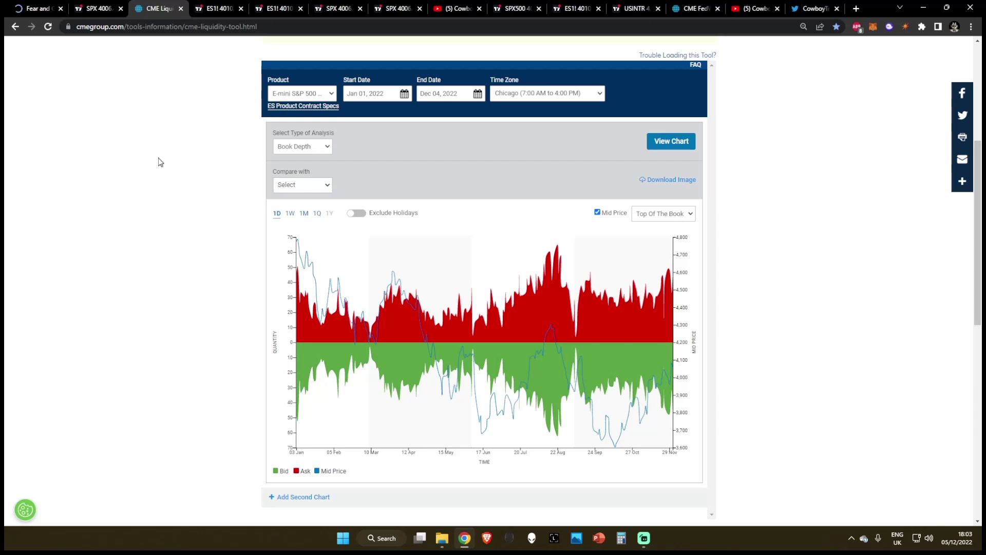
left_click(289, 214)
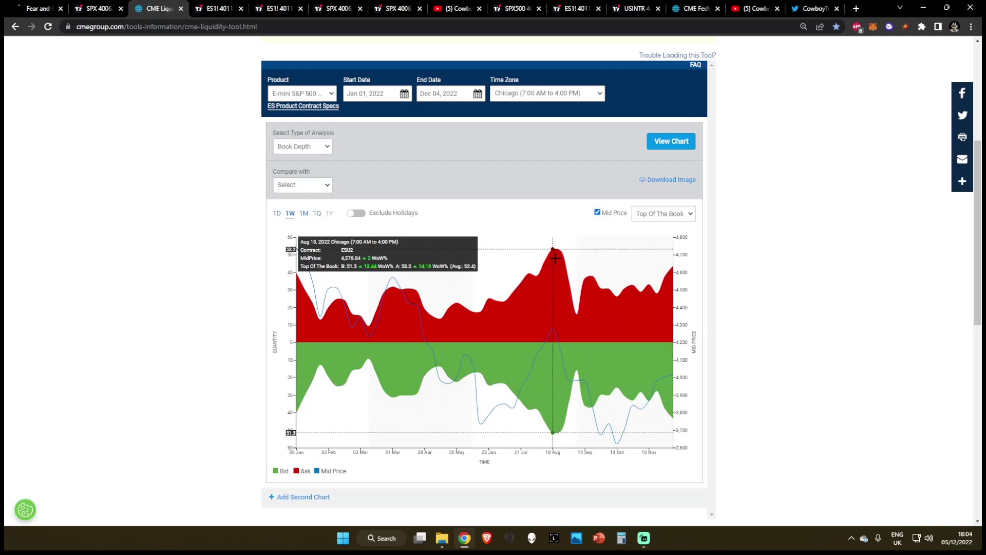
On the weekly S&P 500 E-mini Futures chart, circle the four peaks along the descending red trendline with the Brush
left_click(218, 8)
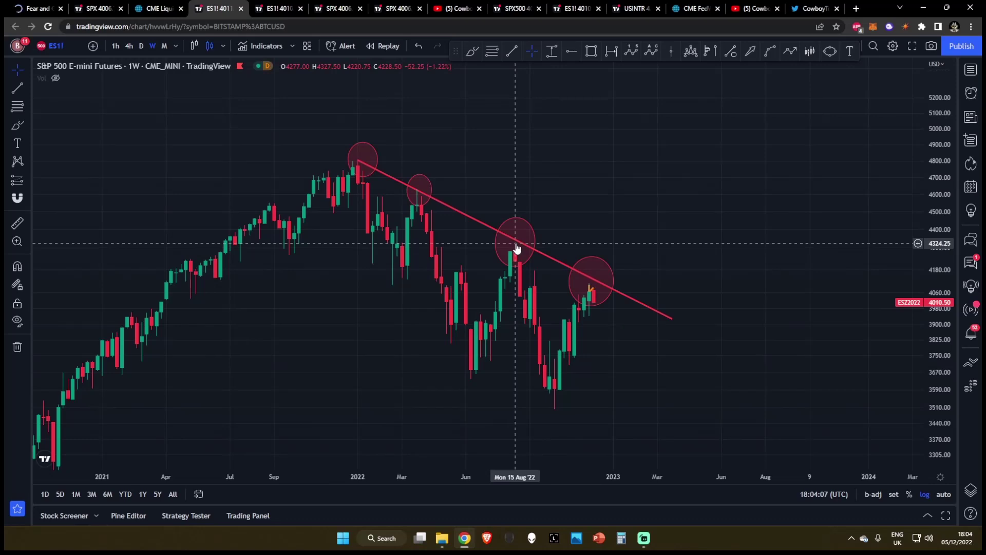
left_click(473, 51)
left_click_drag(353, 158, 360, 159)
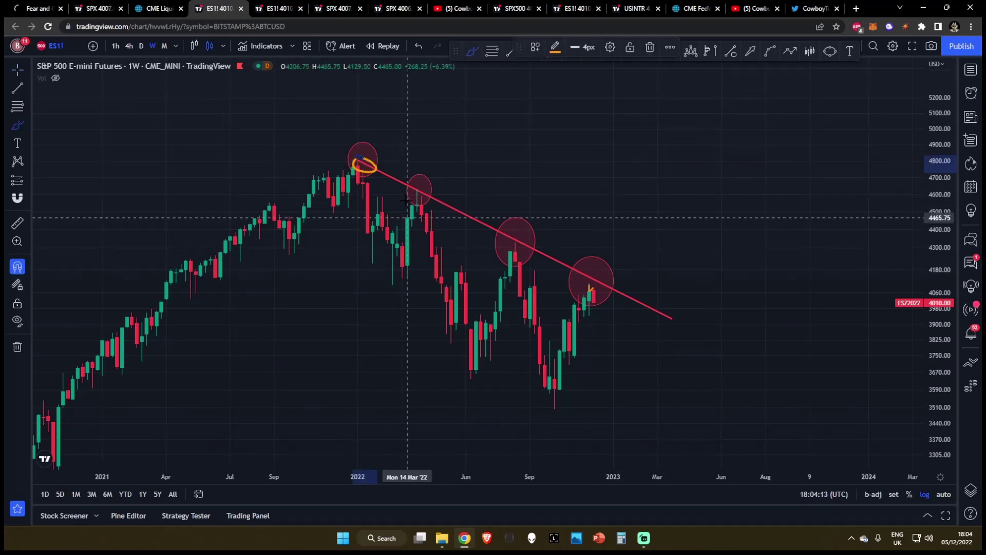
key("ctrl+z")
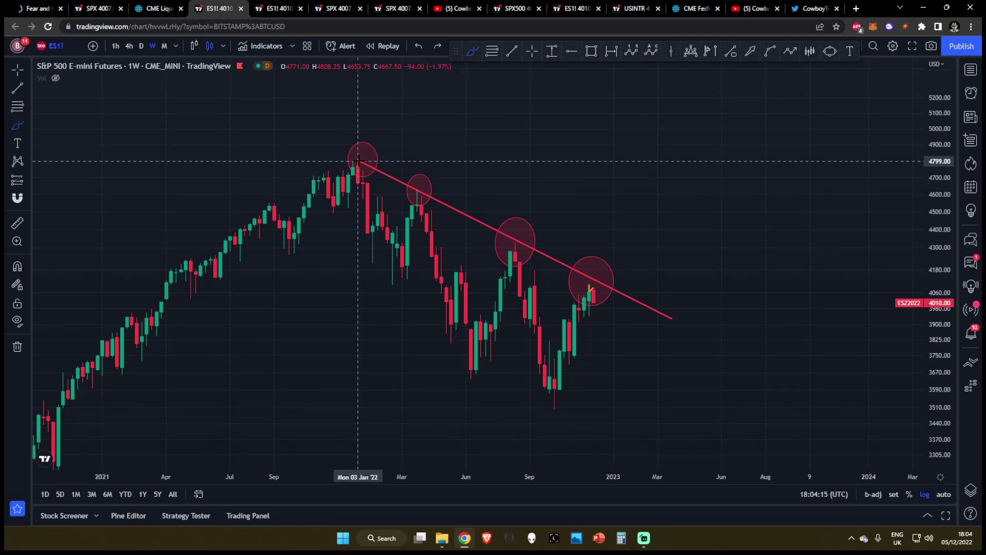
left_click_drag(358, 161, 359, 159)
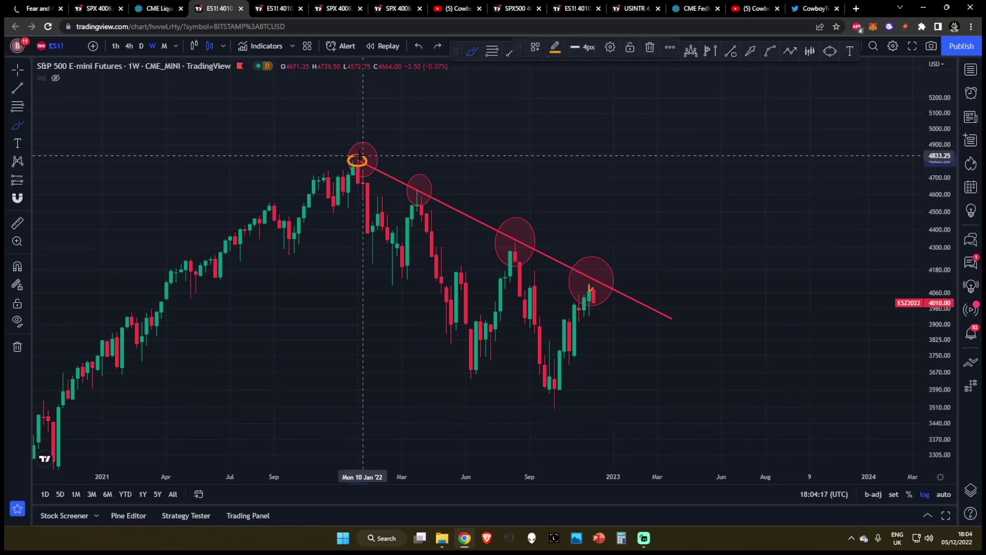
left_click_drag(421, 189, 419, 190)
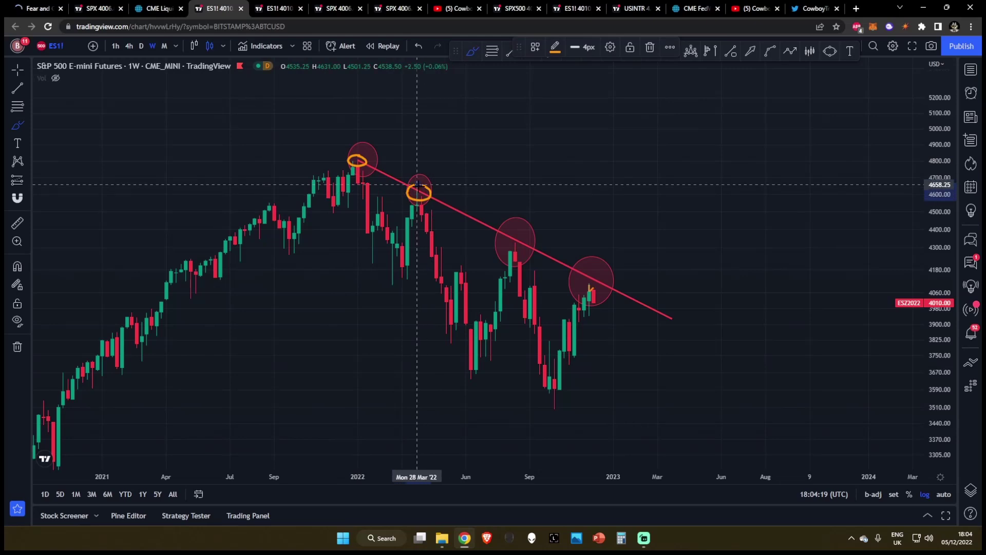
left_click_drag(516, 234, 519, 236)
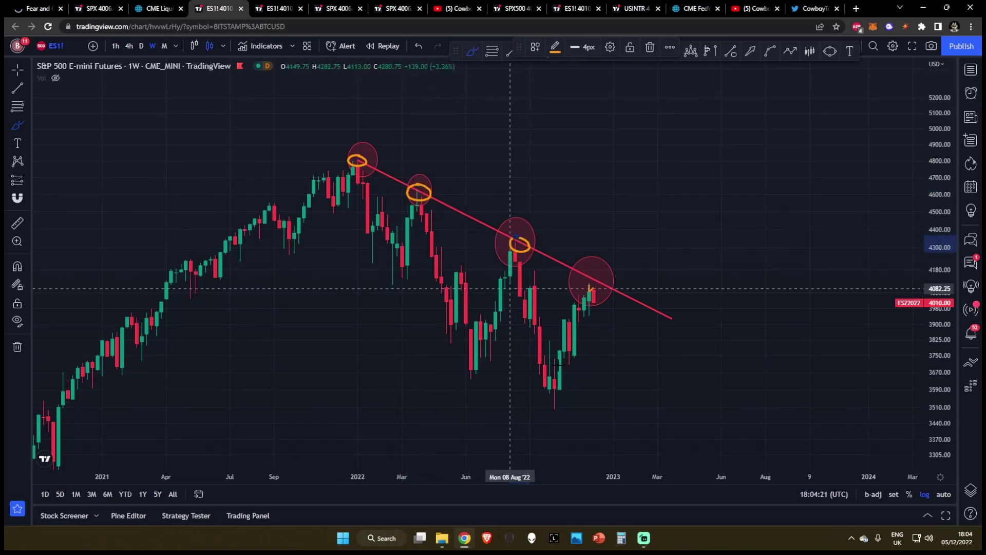
left_click_drag(597, 276, 603, 291)
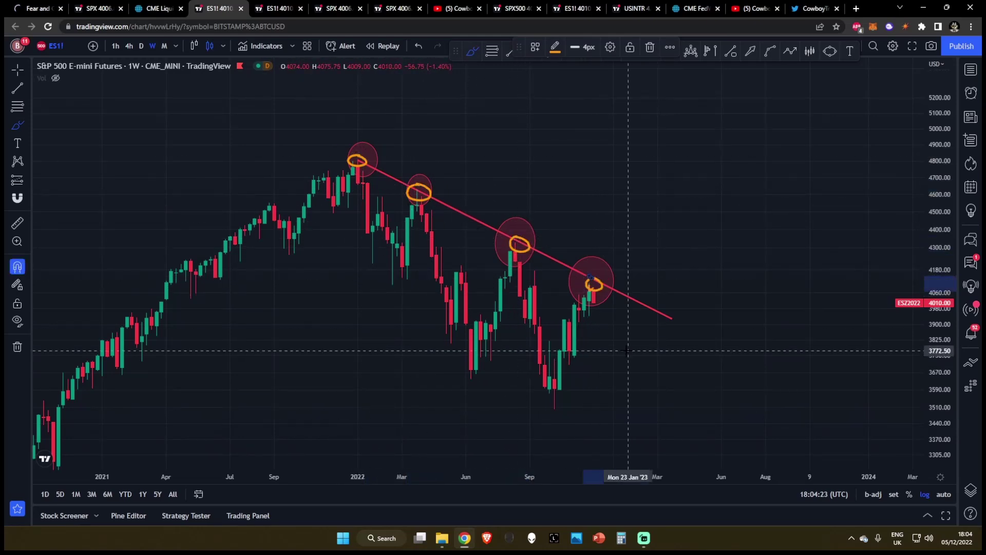
Undo the four brush circles drawn along the descending trendline
key("ctrl+z")
key("ctrl+z")
key("ctrl+z")
key("ctrl+z")
Switch to the weekly E-mini Futures chart with the EMA Ribbon and remove all its drawings
left_click(279, 7)
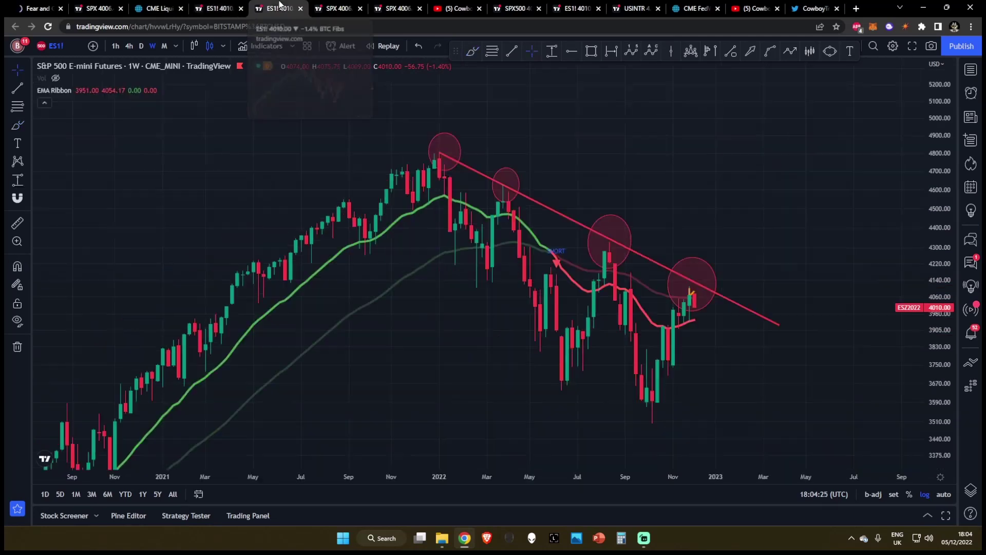
right_click(546, 109)
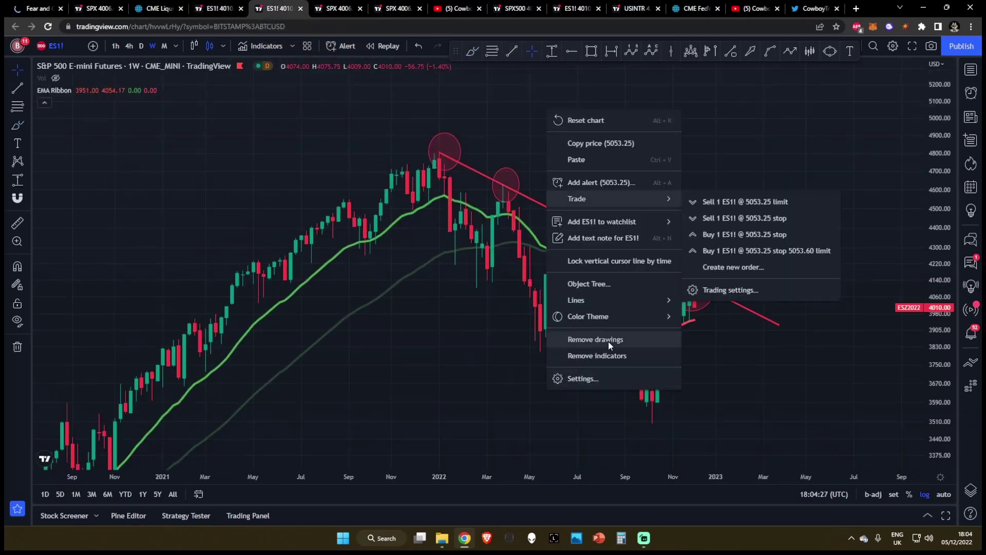
left_click(580, 338)
left_click_drag(683, 137, 644, 102)
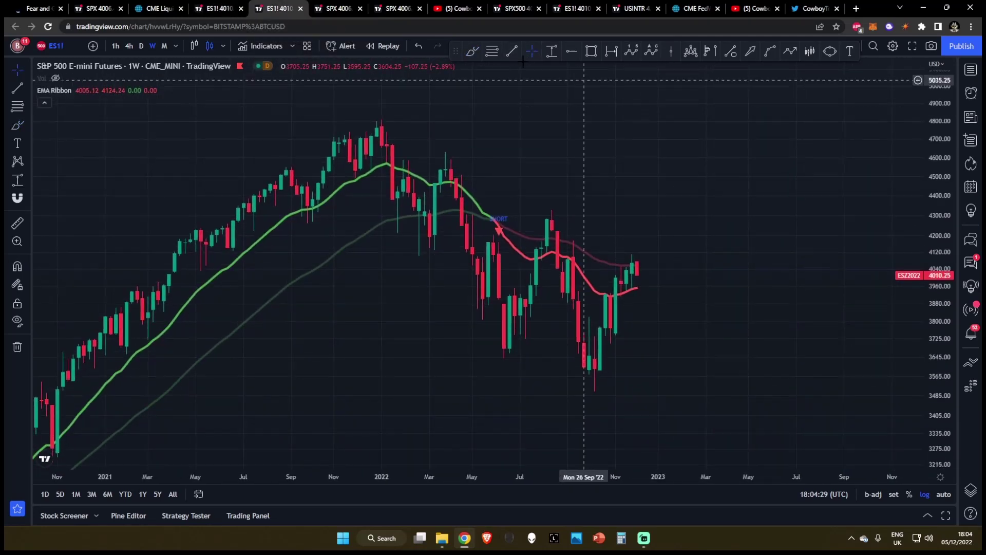
Circle the January, late March, August and latest December 2022 peaks around the EMA Ribbon with the Brush
left_click(473, 51)
left_click_drag(429, 183, 456, 162)
left_click_drag(370, 125, 392, 128)
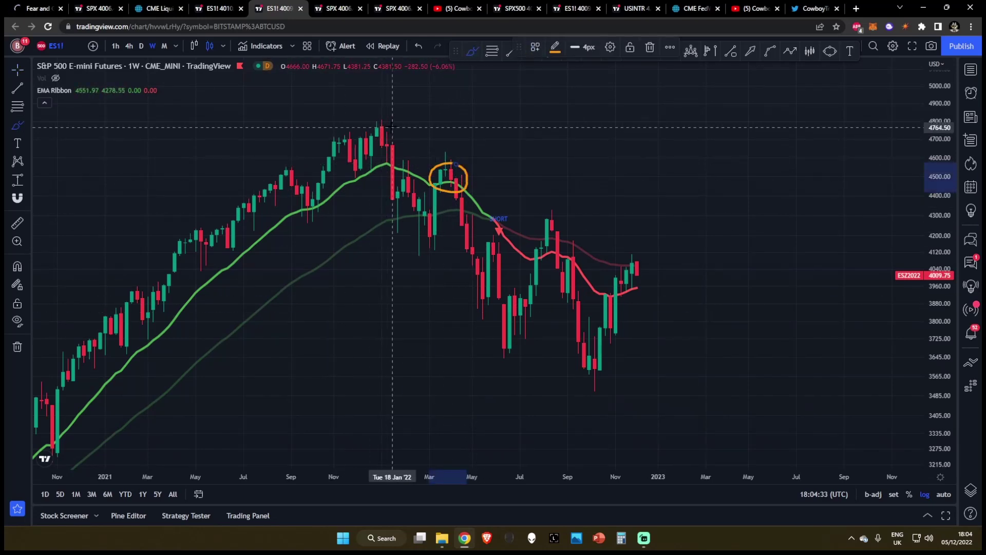
left_click_drag(382, 164, 387, 120)
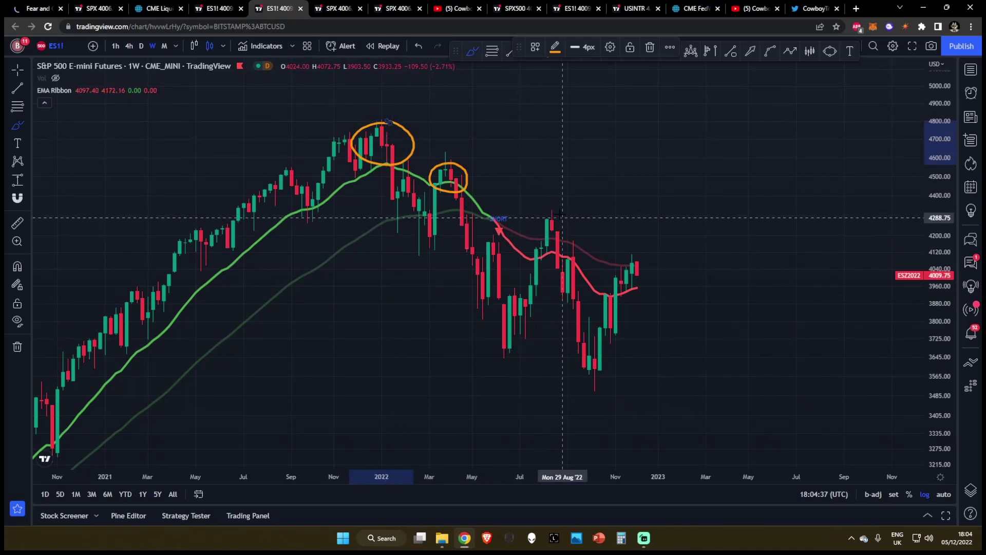
mouse_move(556, 214)
left_mouse_down()
mouse_move(537, 235)
mouse_move(569, 243)
mouse_move(559, 213)
left_mouse_up()
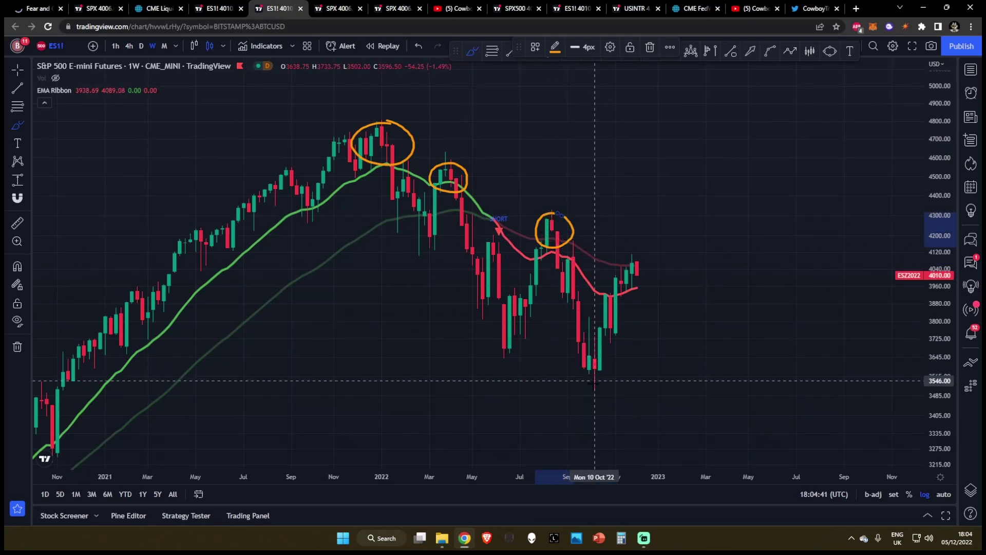
mouse_move(646, 253)
left_mouse_down()
mouse_move(626, 255)
mouse_move(645, 252)
left_mouse_up()
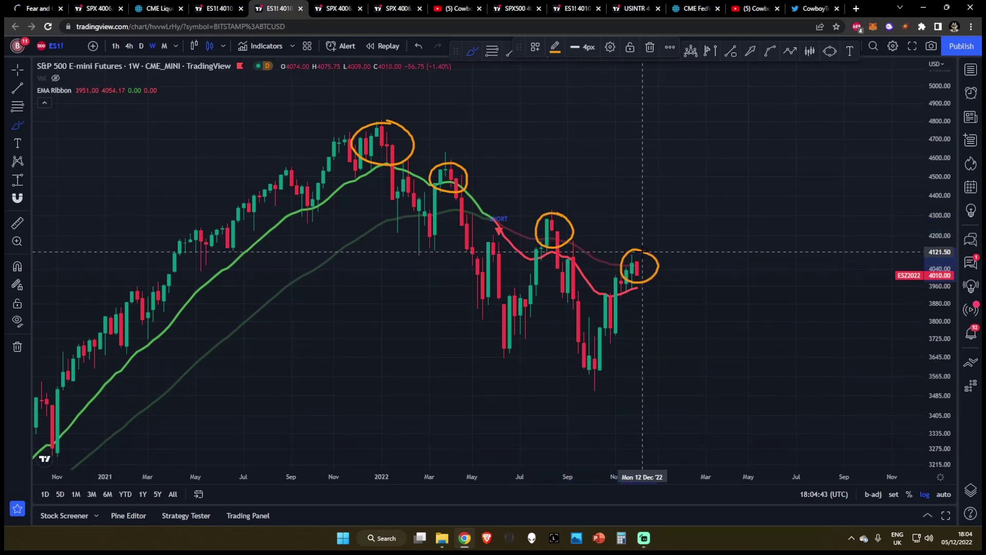
Undo the four brush circles around the EMA Ribbon peaks and return to the cross cursor
key("ctrl+z")
key("ctrl+z")
key("ctrl+z")
key("ctrl+z")
left_click(532, 51)
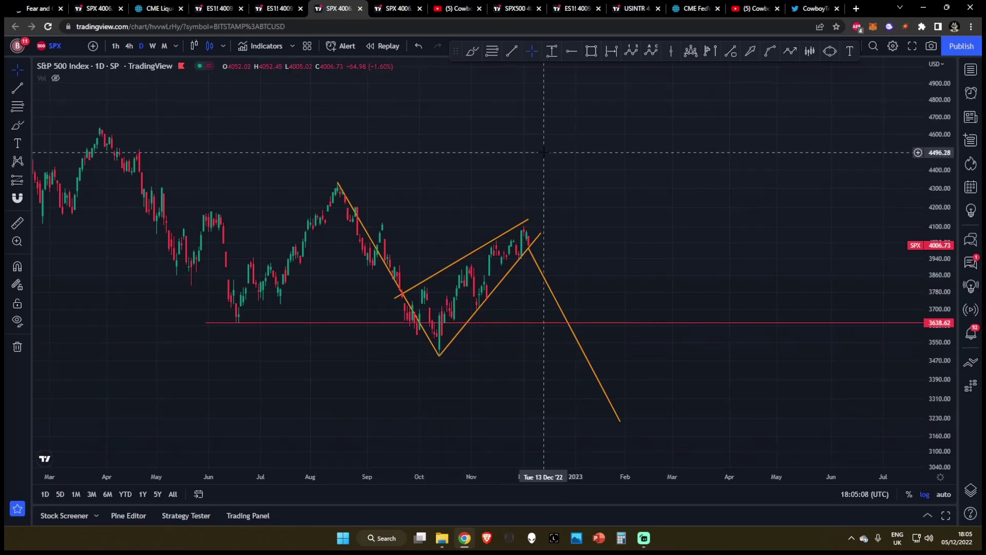
On the daily SPX chart, measure the drop from the current price to the end of the projected line with Price Range
scroll(617, 177, "right", 1)
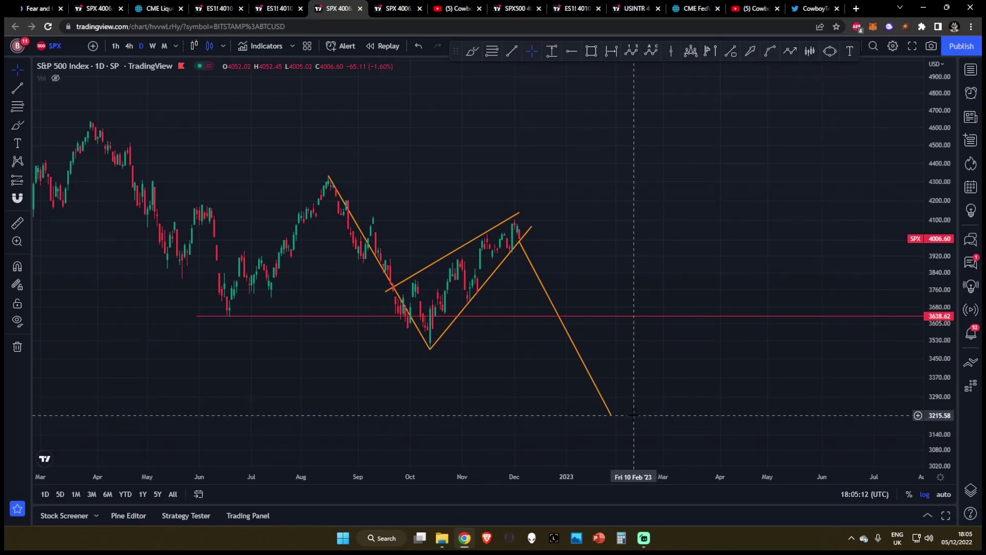
left_click(552, 51)
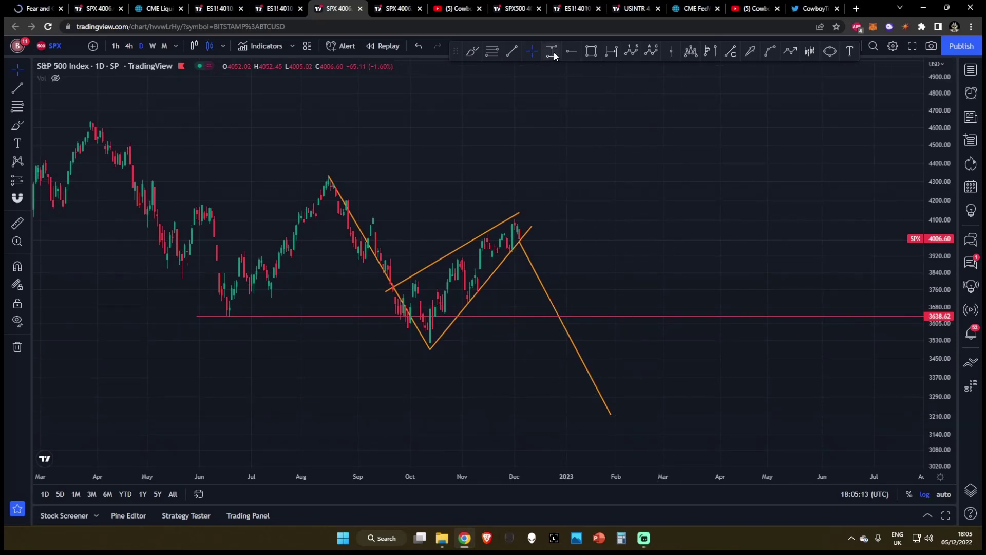
left_click(515, 238)
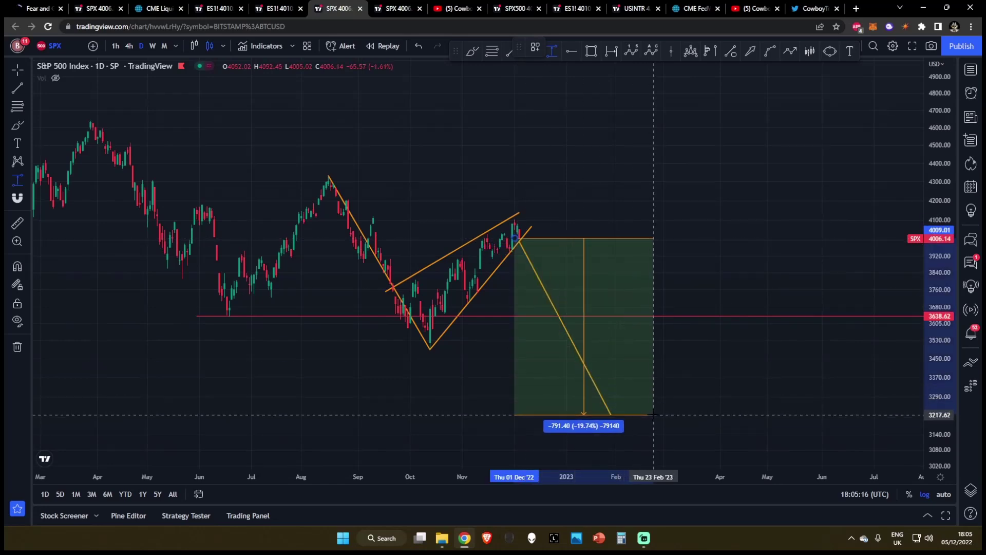
left_click(653, 414)
scroll(653, 414, "up", 5)
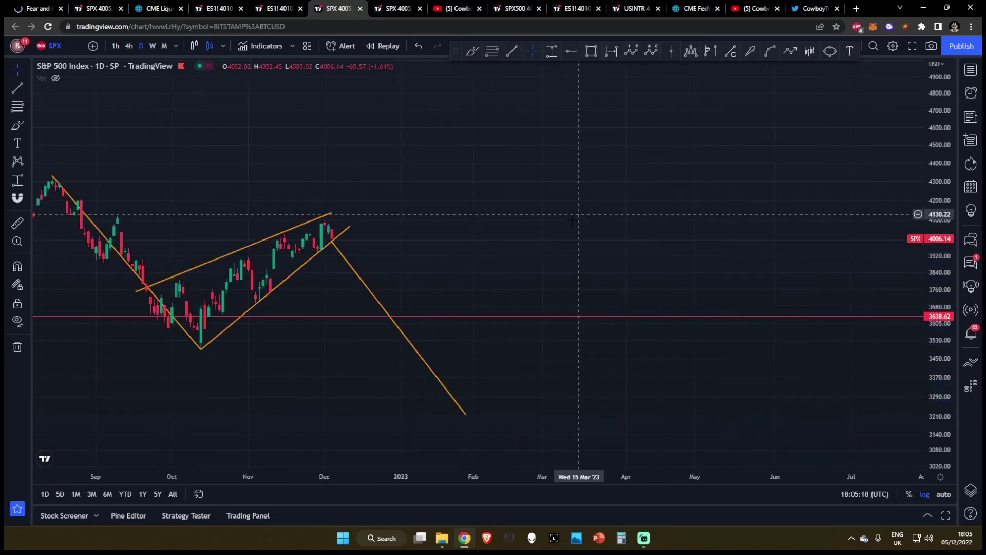
Inspect the latest candles against the lower trendline of the rising wedge on the daily SPX chart
double_click(938, 322)
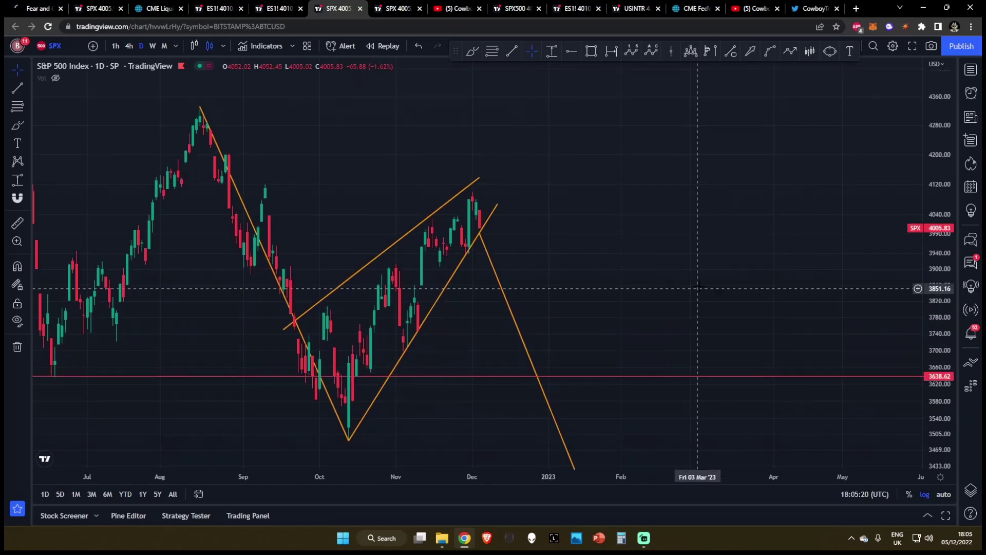
scroll(603, 222, "up", 3)
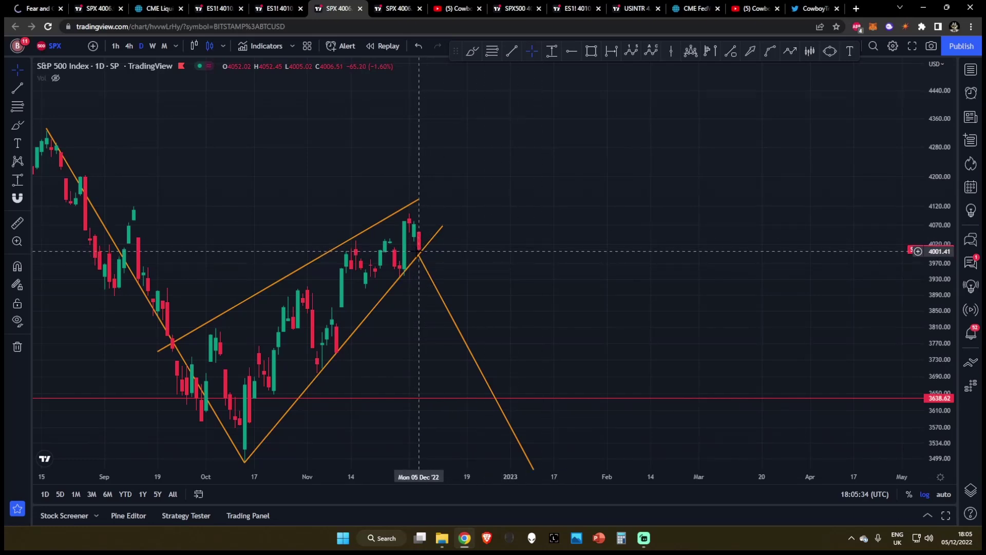
scroll(637, 272, "down", 3)
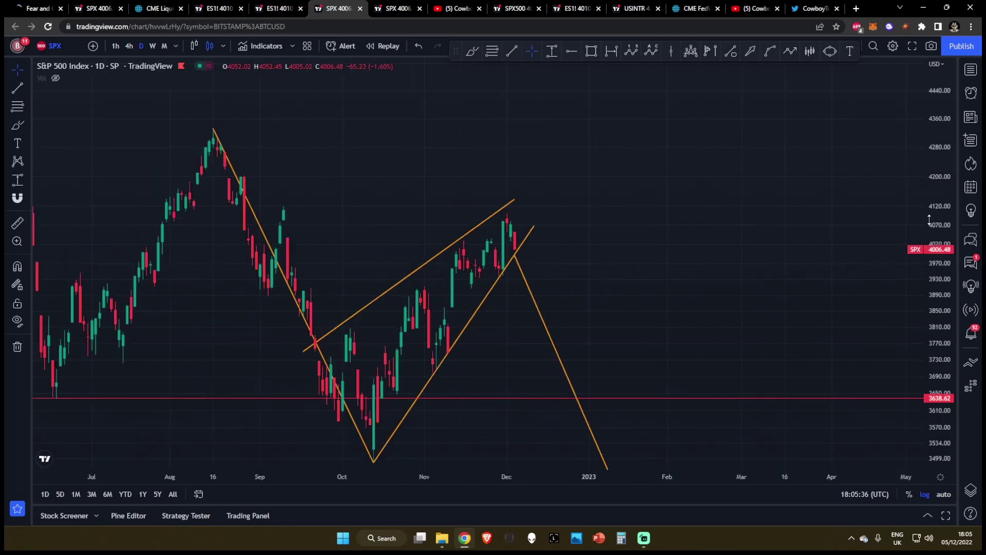
mouse_move(937, 293)
left_mouse_down()
mouse_move(937, 314)
mouse_move(936, 289)
left_mouse_up()
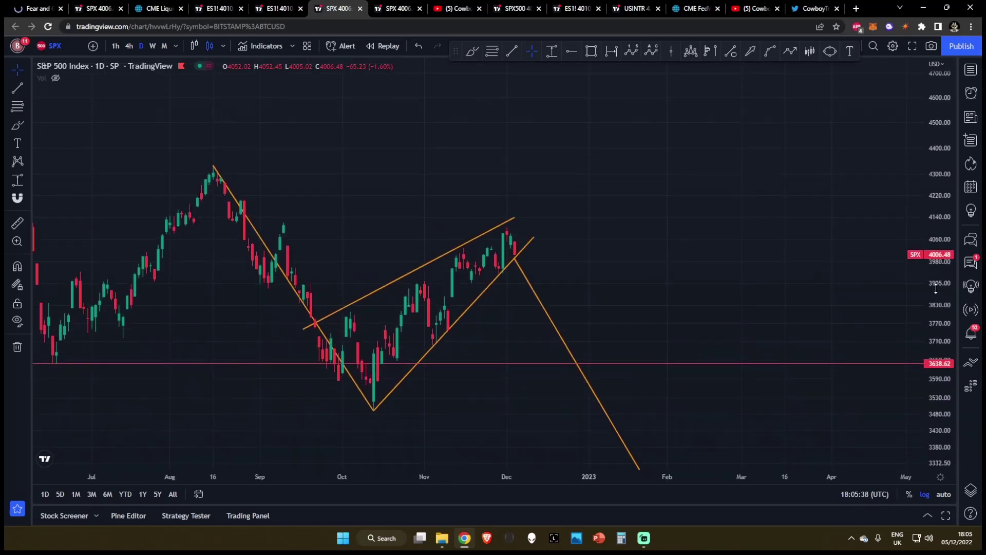
On the weekly SPX chart with MFI and Stoch RSI, circle the August 2022 Stoch RSI peak with the Brush and undo the marks
key("ctrl+Tab")
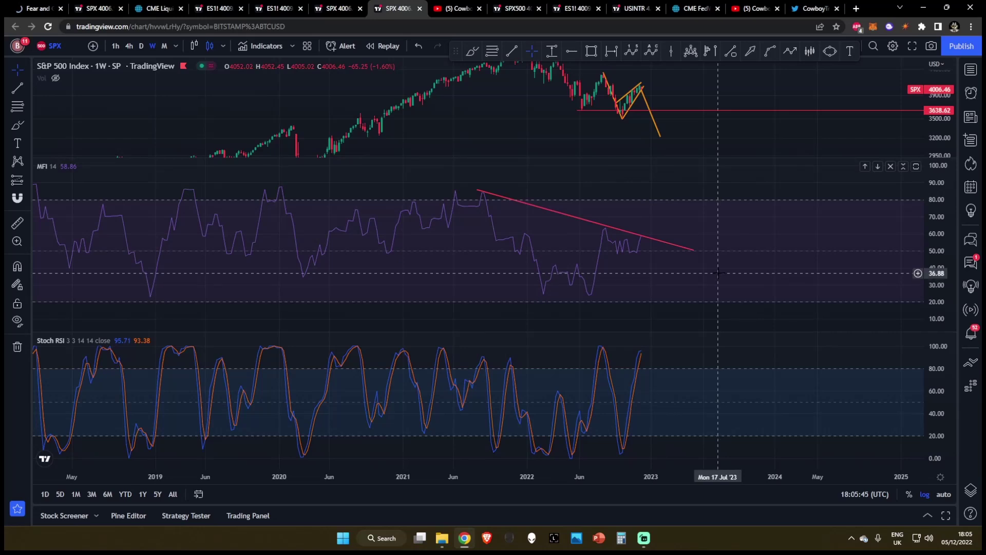
key("alt+b")
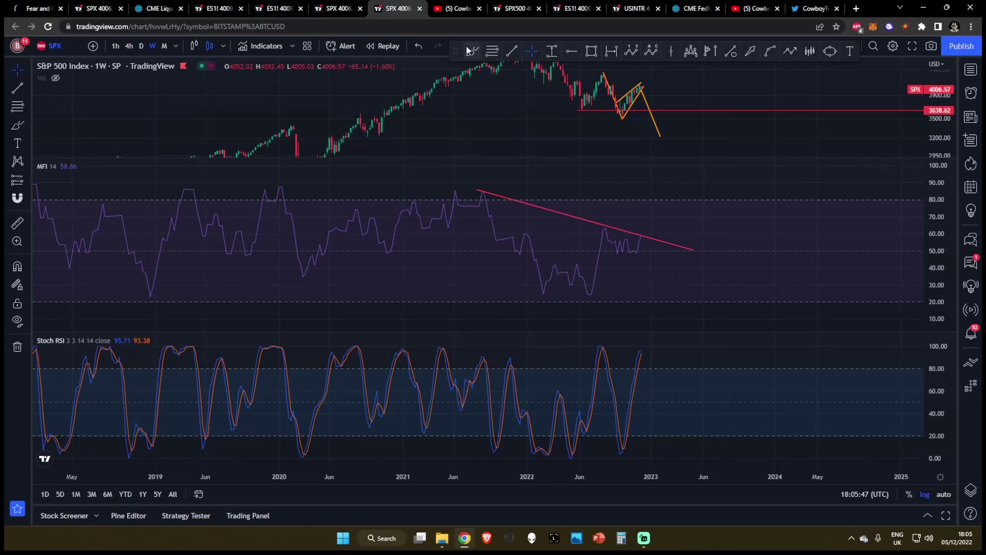
left_click(639, 352)
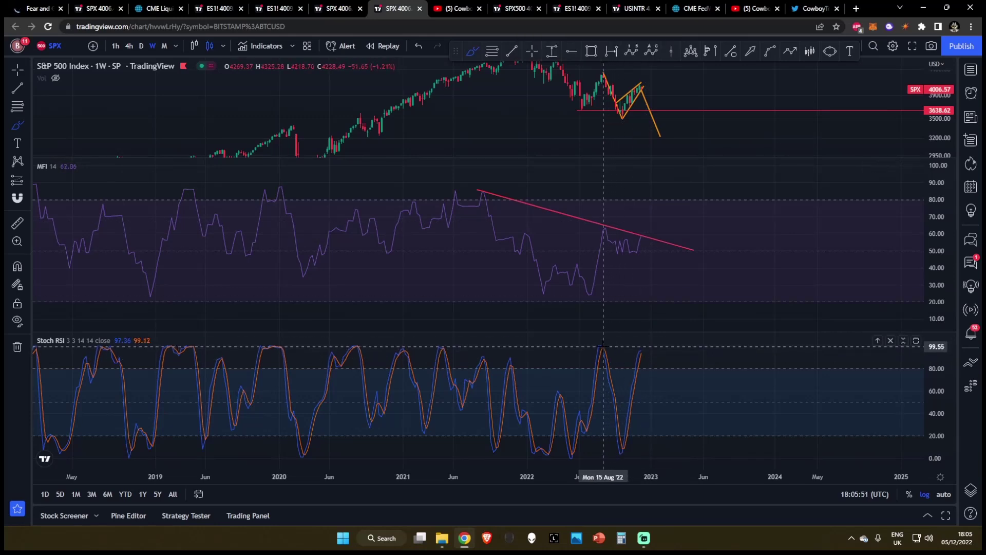
left_click_drag(605, 344, 604, 343)
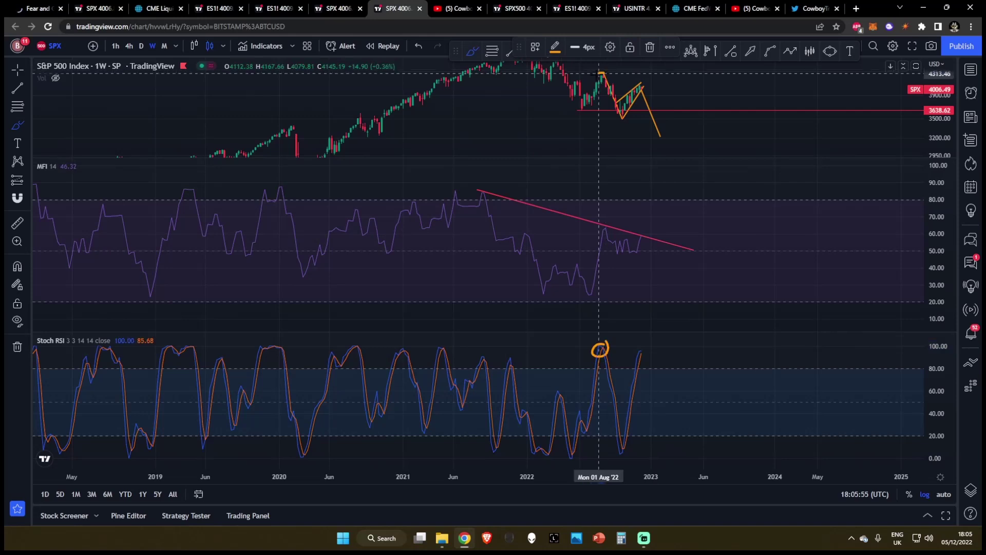
key("ctrl+z")
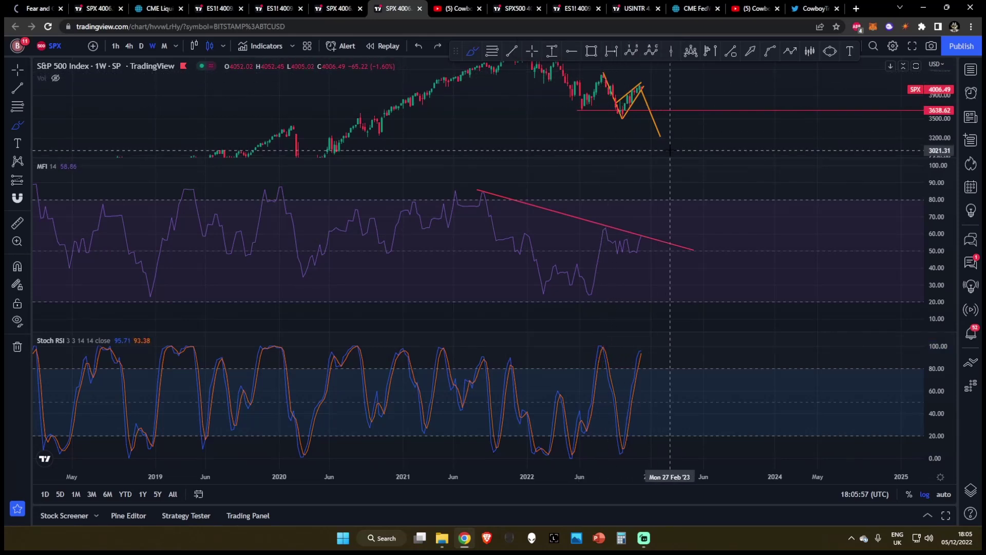
On the weekly SPX chart, circle the three MFI touches of the descending trendline with the Brush and undo the circles
scroll(668, 280, "up", 1)
left_click_drag(446, 190, 443, 188)
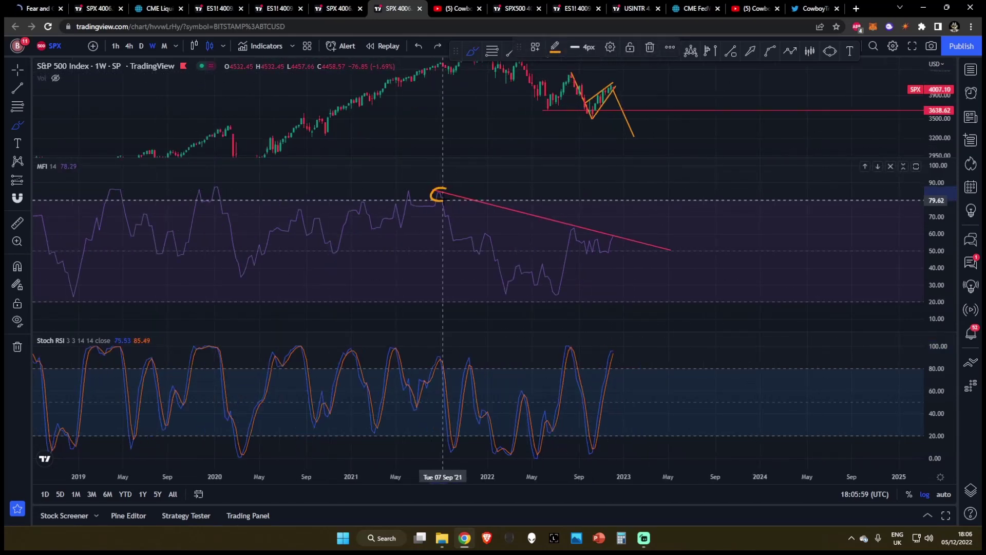
left_click_drag(575, 223, 616, 230)
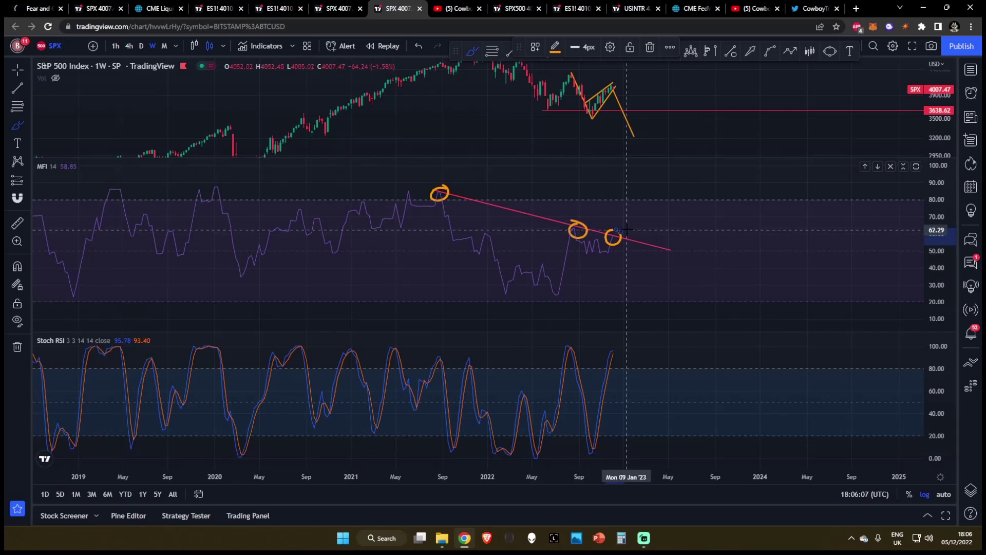
key("ctrl+z")
key("ctrl+z")
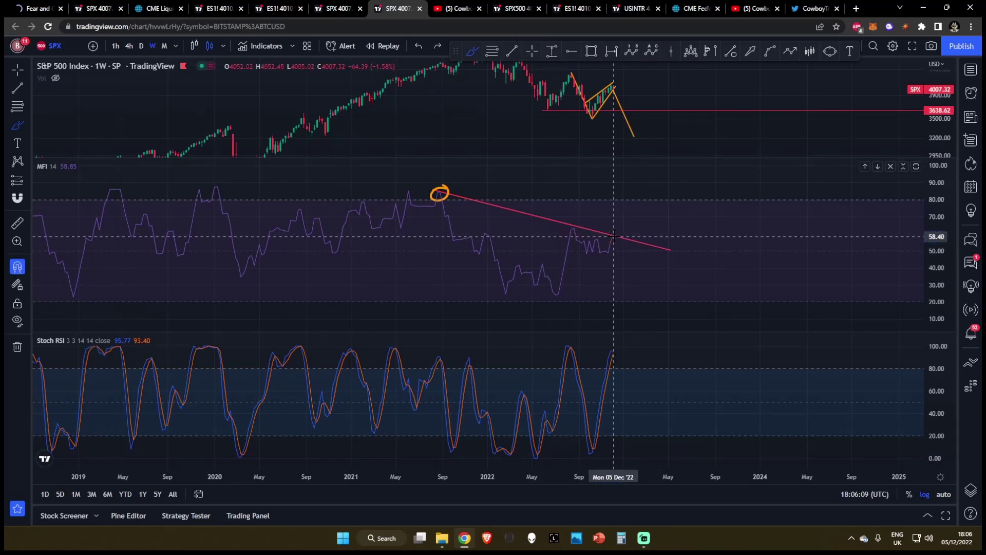
key("ctrl+z")
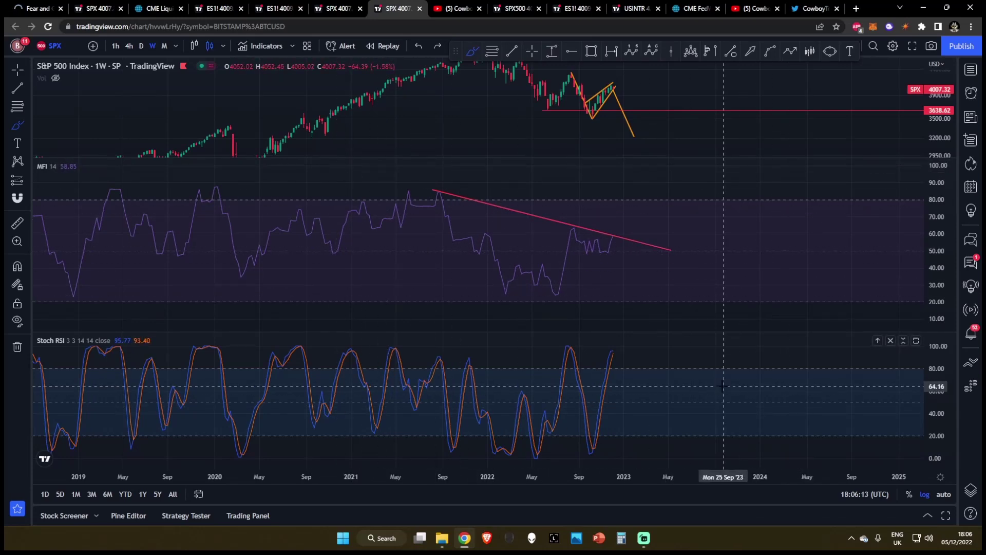
Switch to the 4h SPX500 chart, trace the white waves (1) to (5) down to the October low with the Brush, and undo it
key("ctrl+Tab")
key("ctrl+Tab")
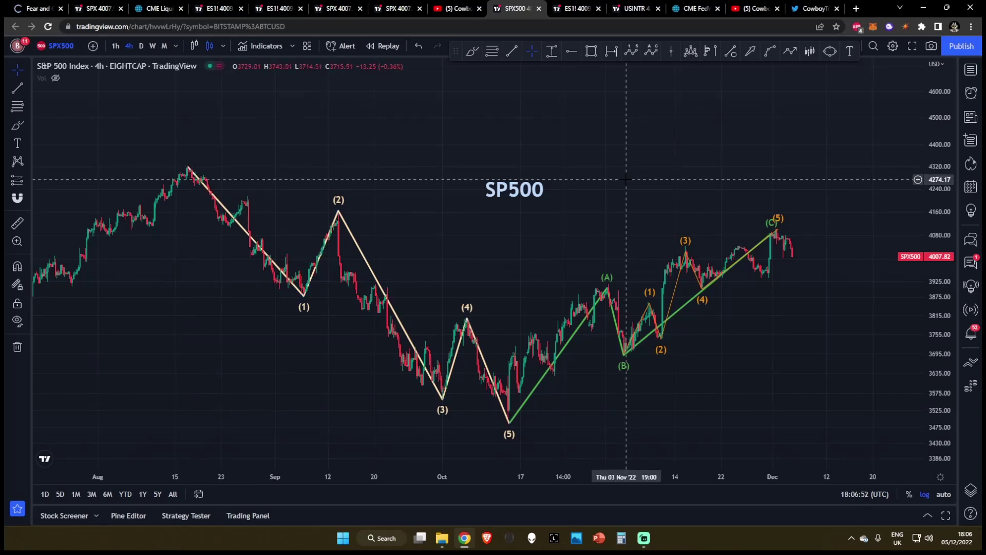
left_click(477, 51)
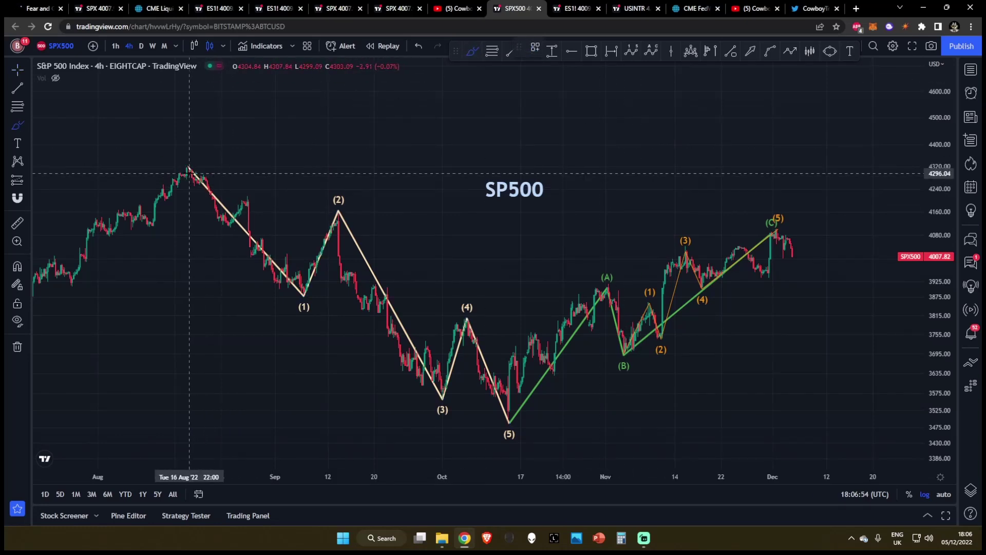
mouse_move(188, 169)
left_mouse_down()
mouse_move(300, 289)
mouse_move(329, 231)
mouse_move(443, 401)
mouse_move(461, 317)
mouse_move(510, 425)
left_mouse_up()
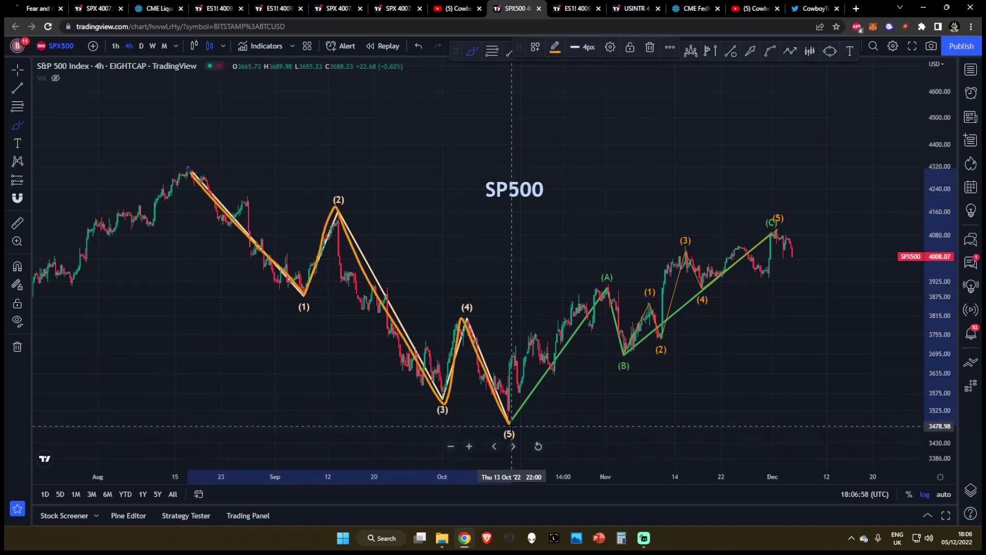
key("ctrl+z")
Trace the green leg from the October low at (5) up to (A) with the Brush and remove the stroke
scroll(509, 427, "up", 2)
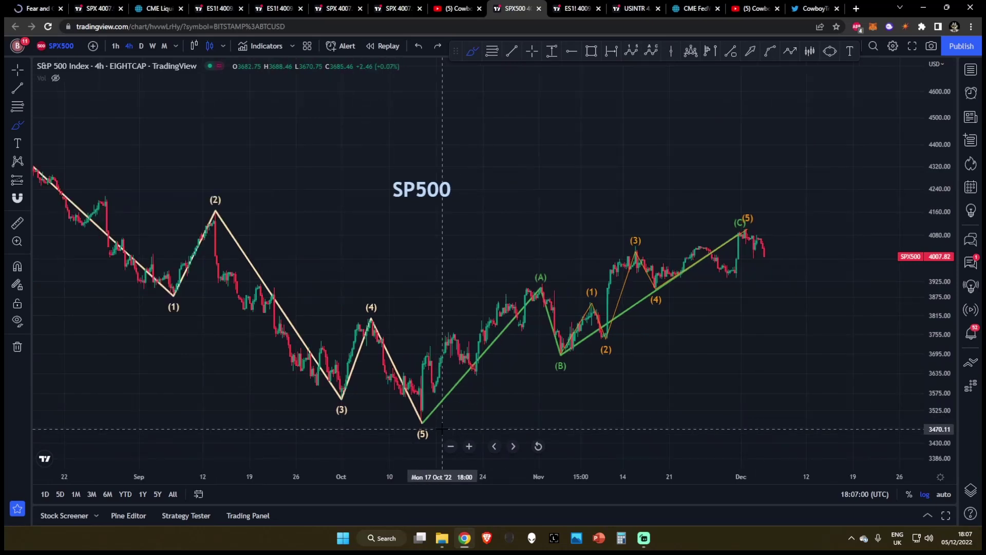
left_click(421, 423)
left_click_drag(466, 377, 534, 292)
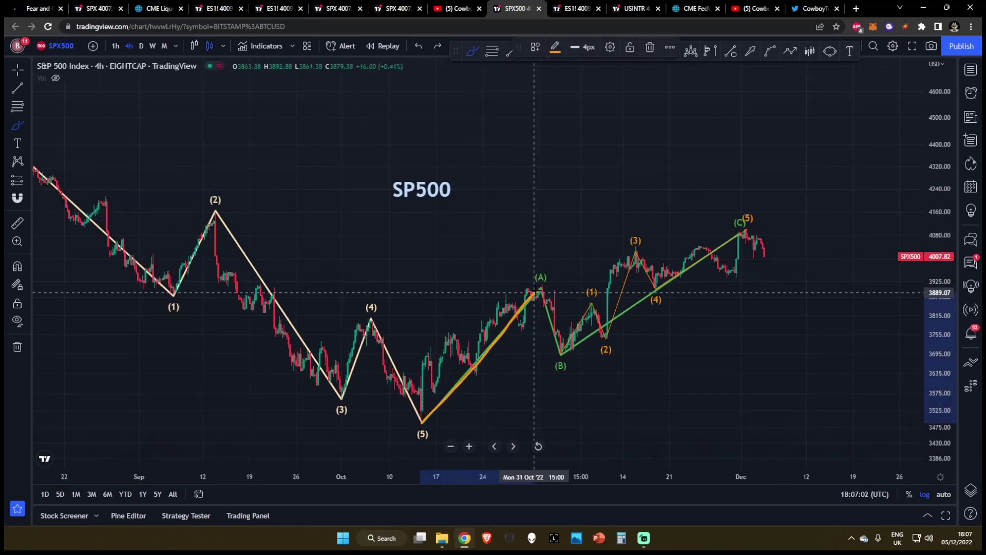
key("Delete")
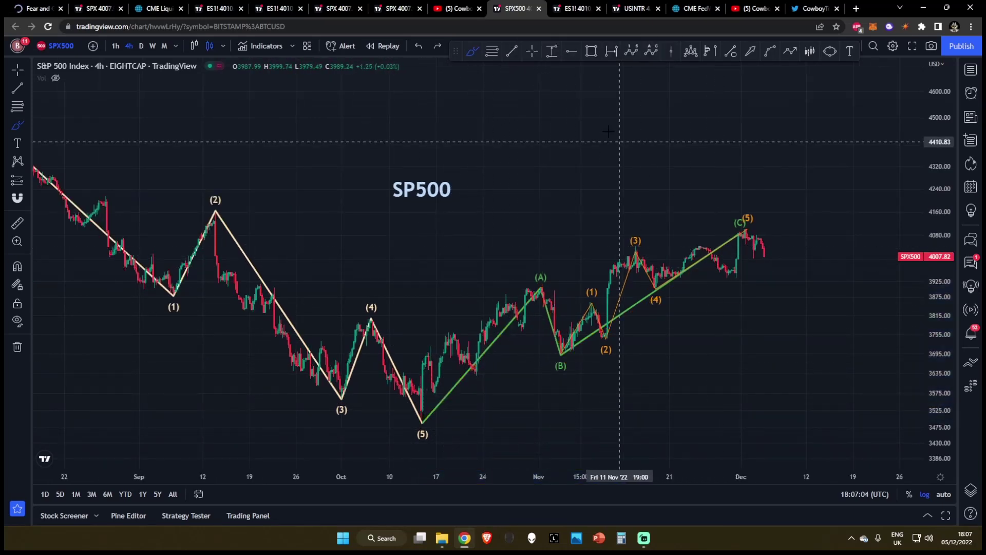
Trace the orange subwaves (1) to (5) between (B) and (C) with the Brush, undo the strokes, and return to the cross cursor
scroll(399, 424, "up", 1)
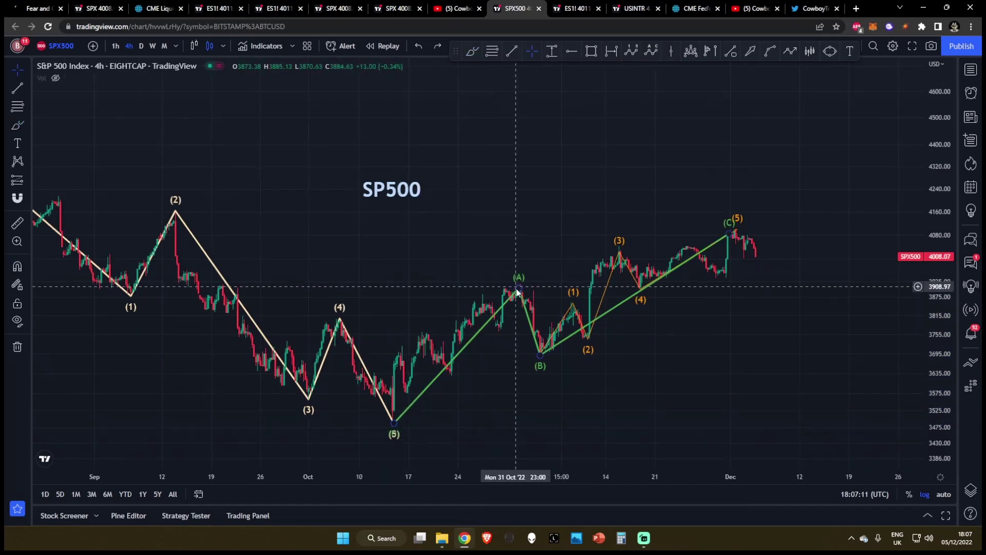
scroll(737, 236, "up", 2)
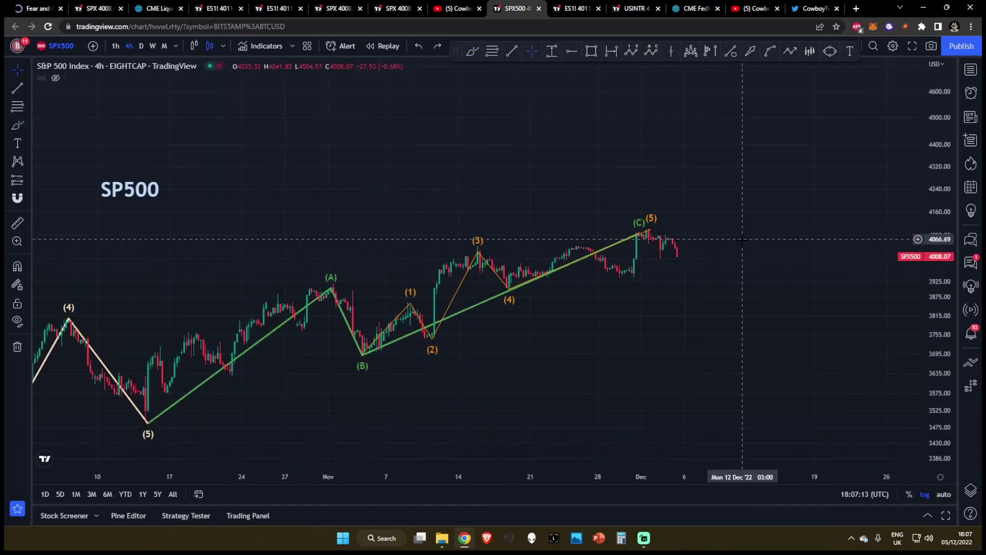
left_click_drag(948, 389, 948, 309)
scroll(778, 346, "up", 4)
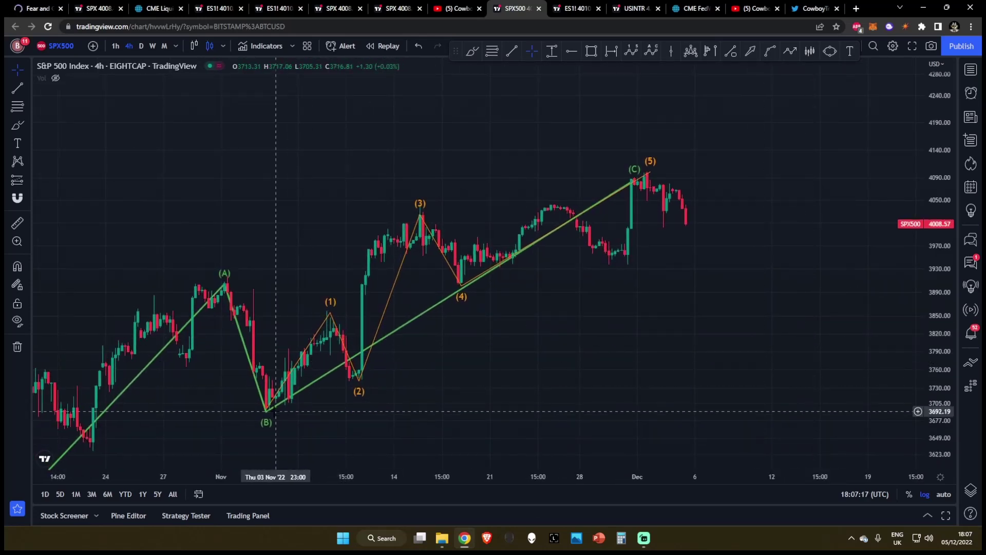
left_click(473, 51)
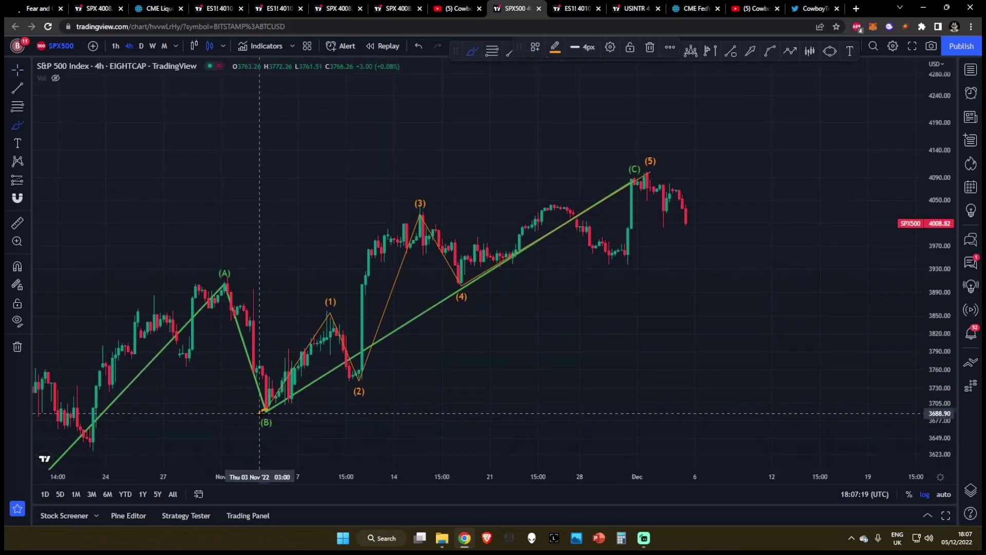
mouse_move(263, 412)
left_mouse_down()
mouse_move(334, 309)
mouse_move(358, 375)
mouse_move(419, 210)
mouse_move(448, 276)
mouse_move(516, 252)
mouse_move(554, 210)
left_mouse_up()
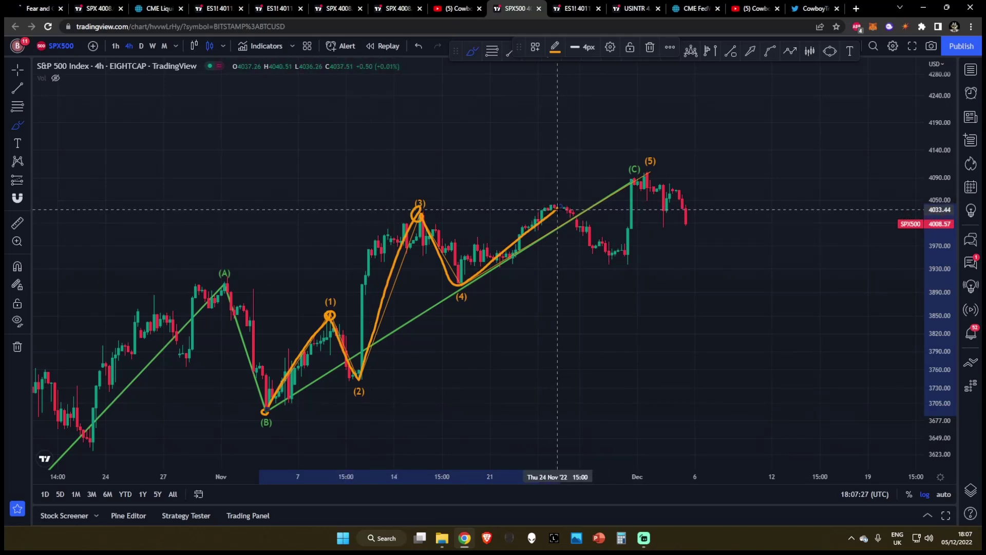
mouse_move(558, 209)
left_mouse_down()
mouse_move(609, 263)
mouse_move(647, 184)
left_mouse_up()
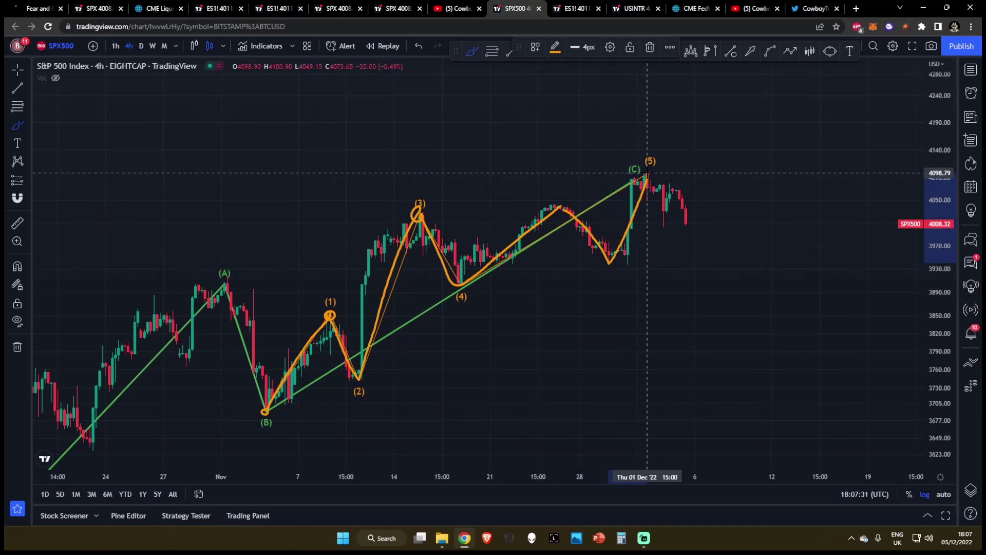
key("ctrl+z")
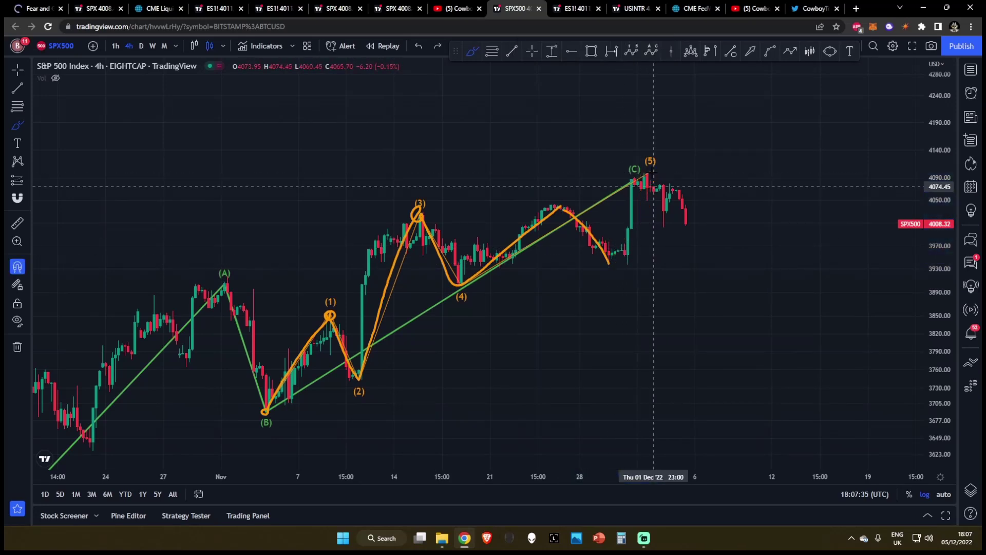
left_click_drag(590, 458, 562, 458)
left_click(533, 51)
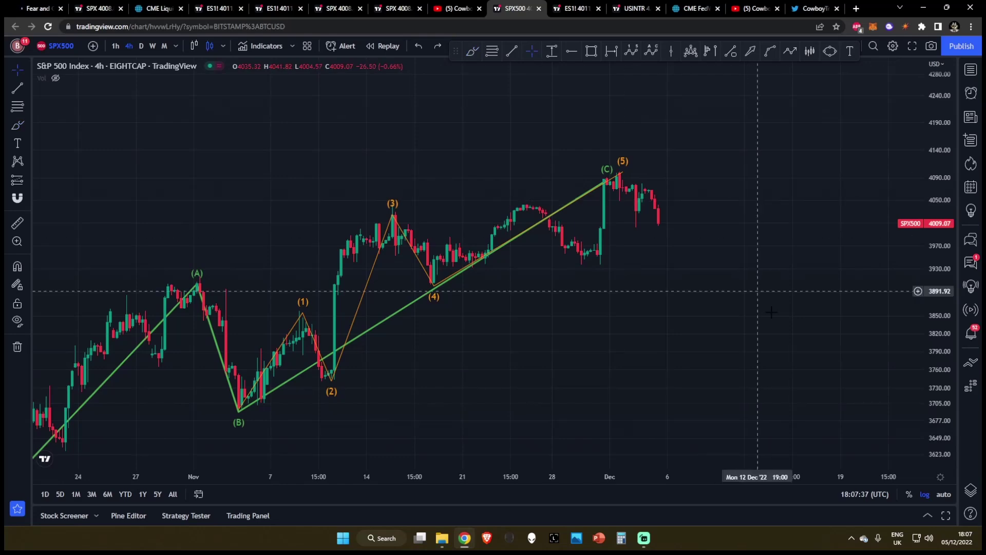
Remove the orange five-wave count between (B) and (C) from the 4h SPX500 chart
scroll(811, 362, "down", 5)
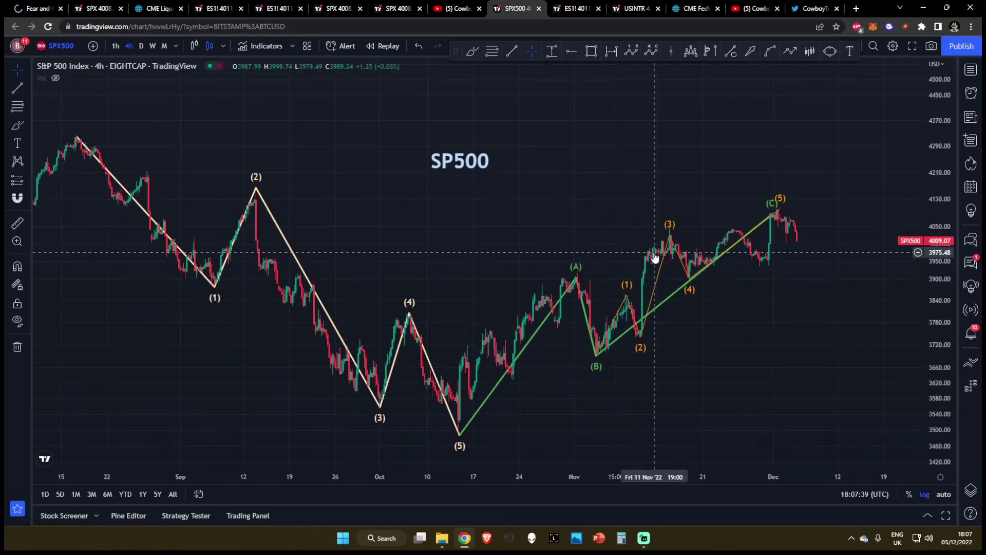
left_click_drag(781, 356, 729, 321)
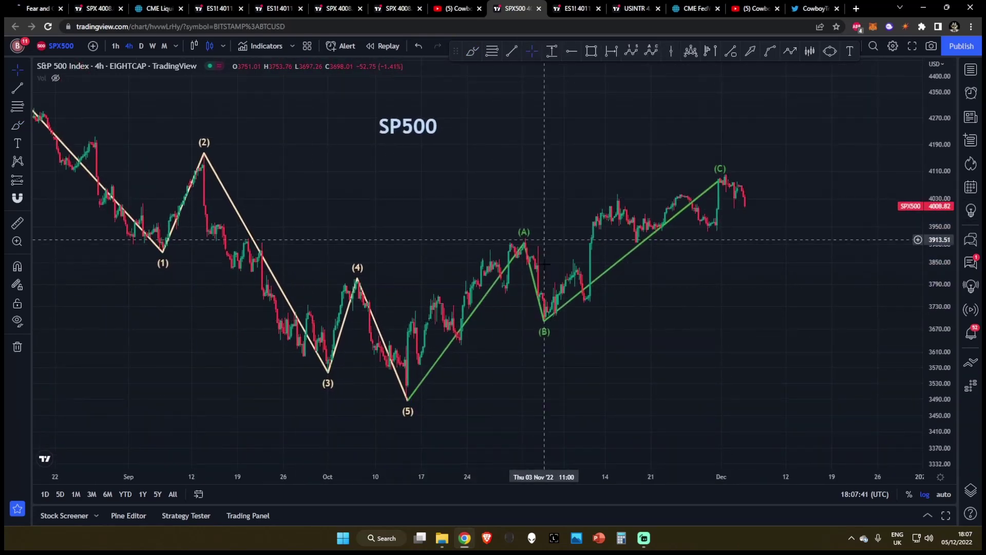
Draw a bearish Elliott impulse wave from the (C) peak, with (1) near 3706, (2) near 3812 and (5) near 3250 in mid-January 2023
left_click_drag(733, 194, 606, 309)
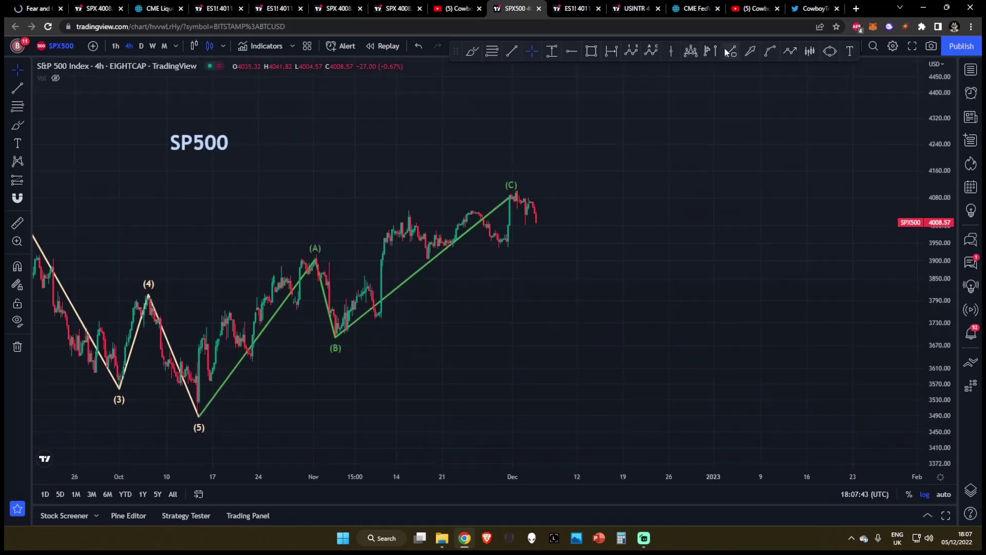
left_click(631, 51)
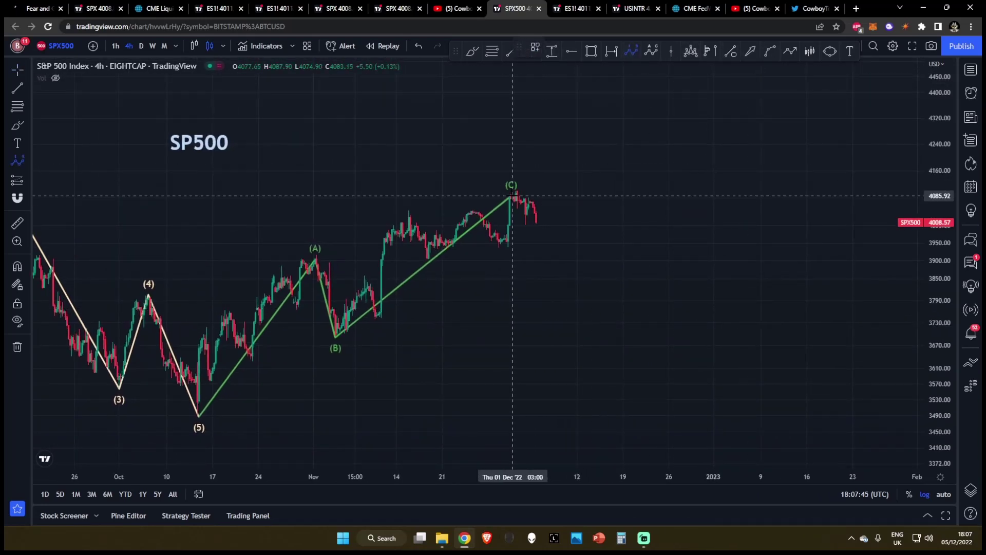
left_click(513, 196)
left_click(591, 331)
left_click(630, 293)
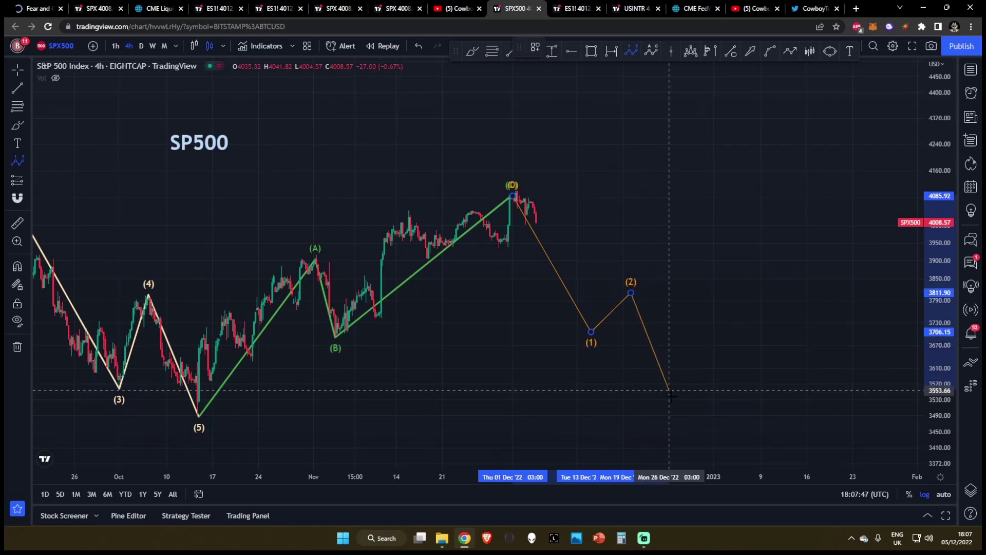
left_click(692, 426)
left_click(747, 362)
left_click(812, 463)
mouse_move(825, 443)
left_mouse_down()
mouse_move(736, 241)
mouse_move(750, 311)
left_mouse_up()
scroll(818, 133, "down", 3)
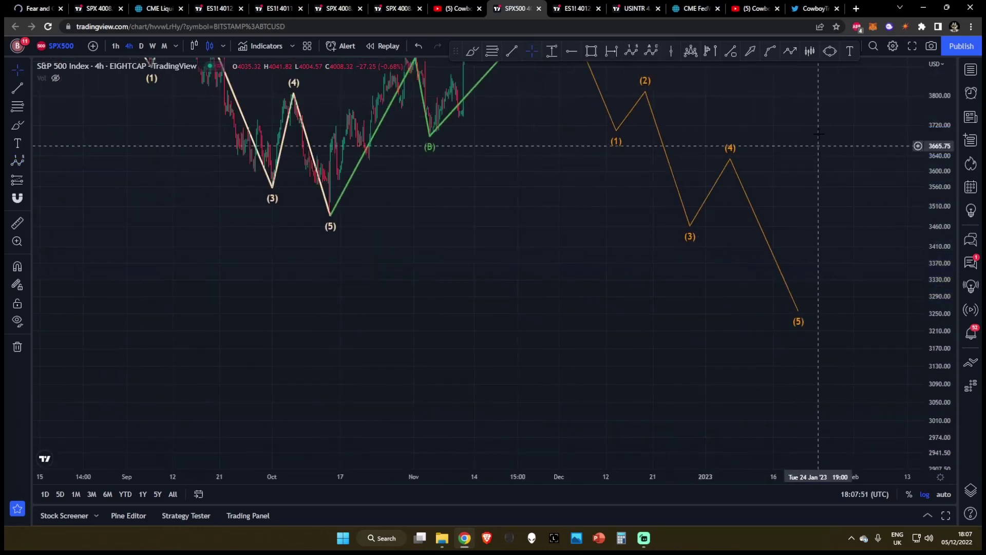
left_click_drag(818, 132, 756, 245)
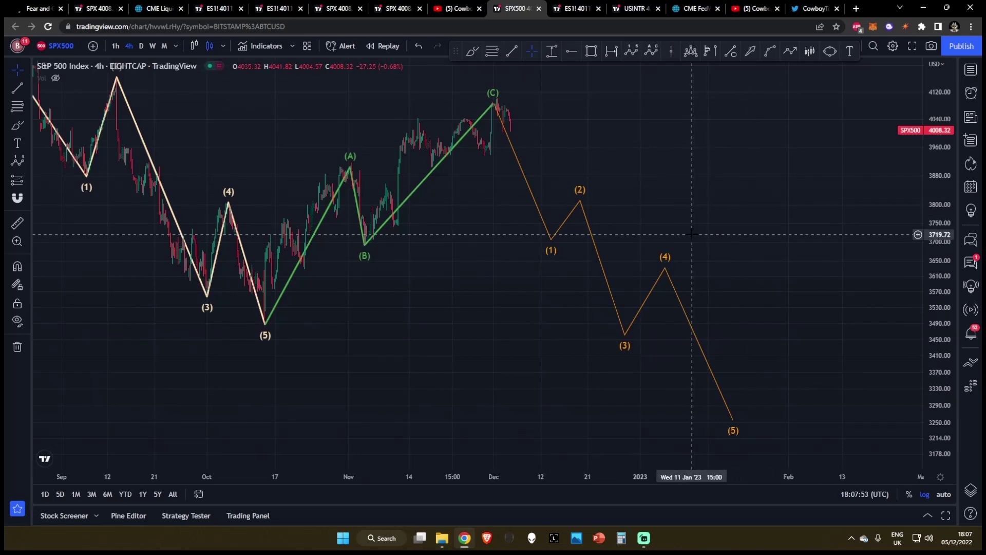
Switch to the 1h ES1! futures chart, trace the price path from the 30 November low with the Brush, and undo it
key("ctrl+Tab")
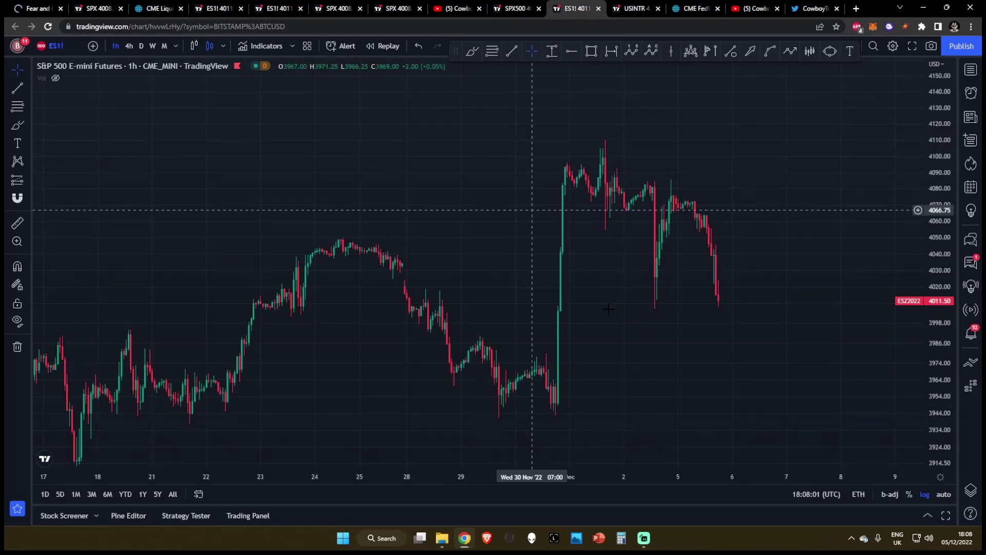
scroll(659, 129, "up", 2)
left_click(512, 51)
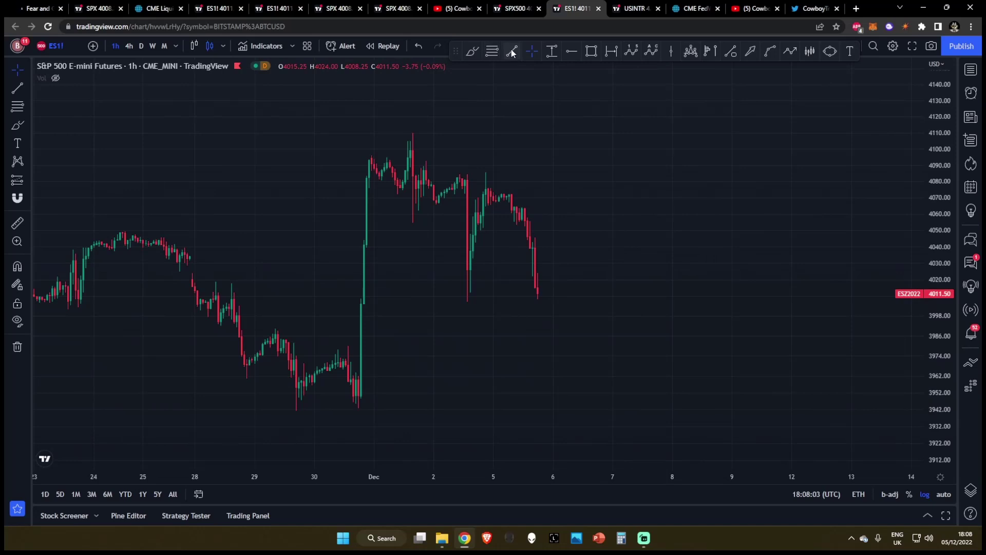
left_click(473, 51)
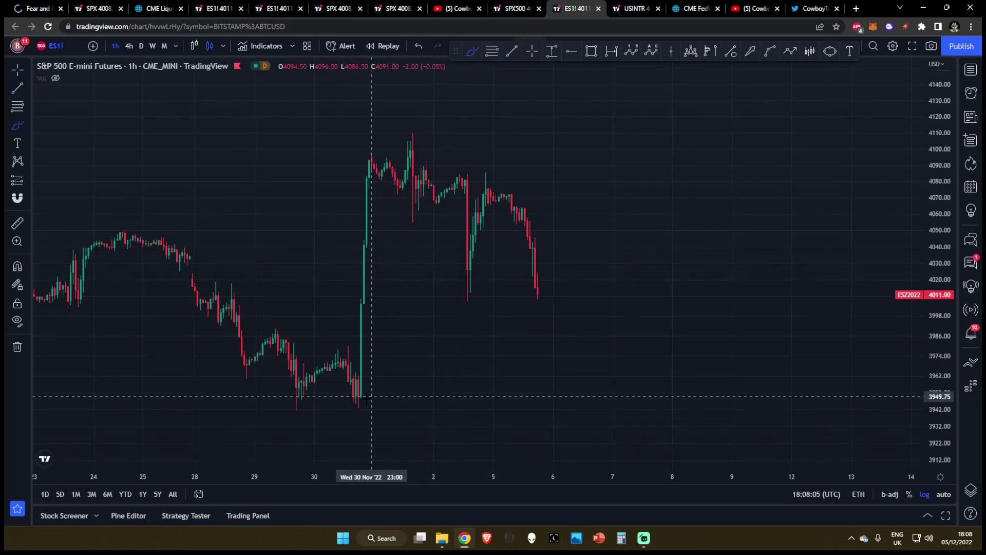
mouse_move(357, 406)
left_mouse_down()
mouse_move(373, 260)
mouse_move(371, 157)
mouse_move(396, 193)
mouse_move(412, 146)
mouse_move(487, 180)
mouse_move(510, 194)
mouse_move(530, 244)
left_mouse_up()
key("ctrl+z")
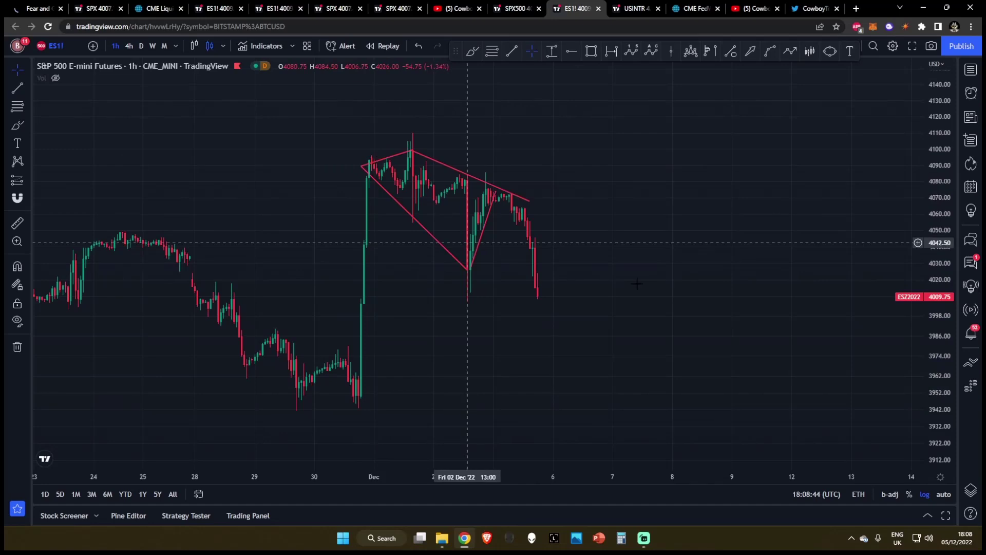
Trace the price swings inside the red trendline pattern and the 5 December drop out of it with the Brush, and undo the strokes
left_click(473, 52)
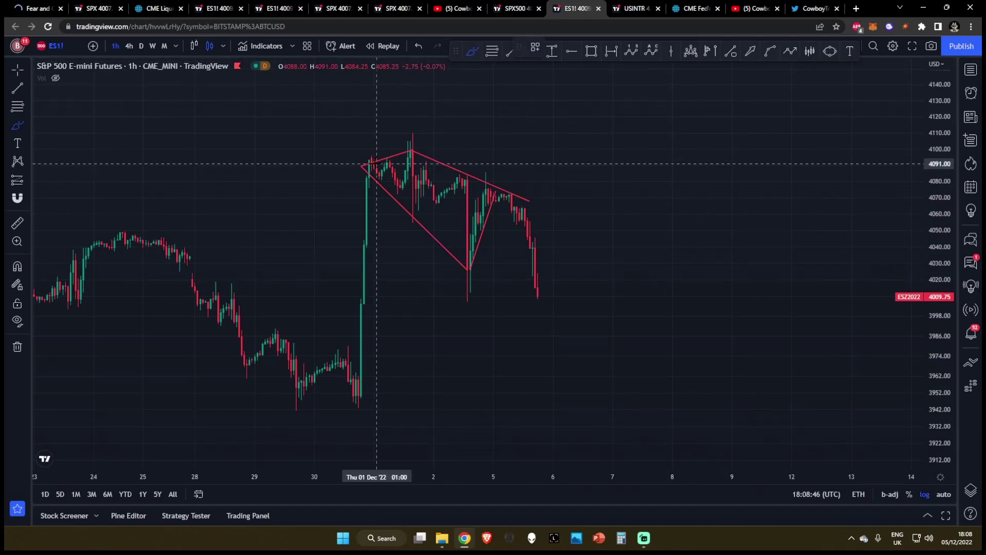
mouse_move(385, 172)
left_mouse_down()
mouse_move(418, 153)
mouse_move(447, 241)
mouse_move(496, 216)
left_mouse_up()
key("ctrl+z")
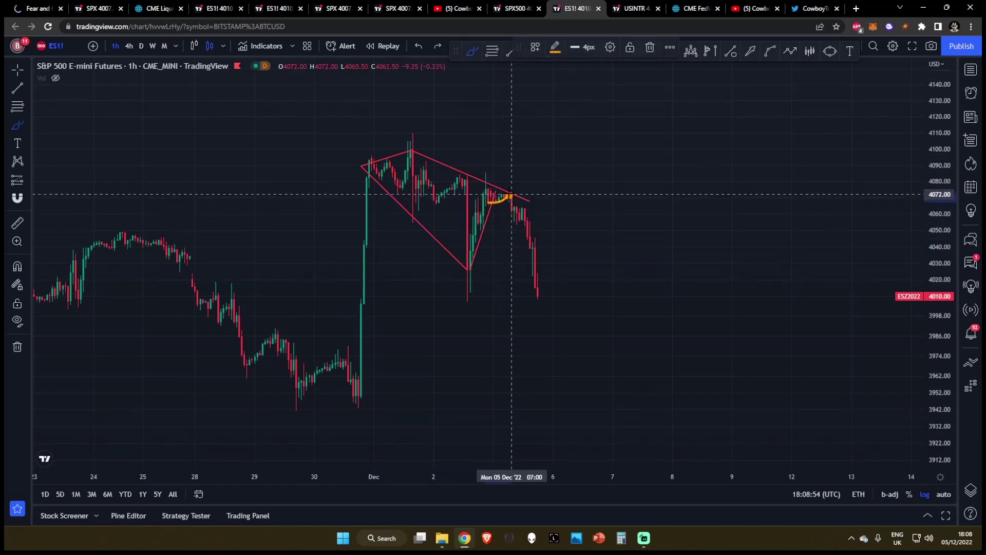
left_click_drag(509, 195, 544, 319)
key("ctrl+z")
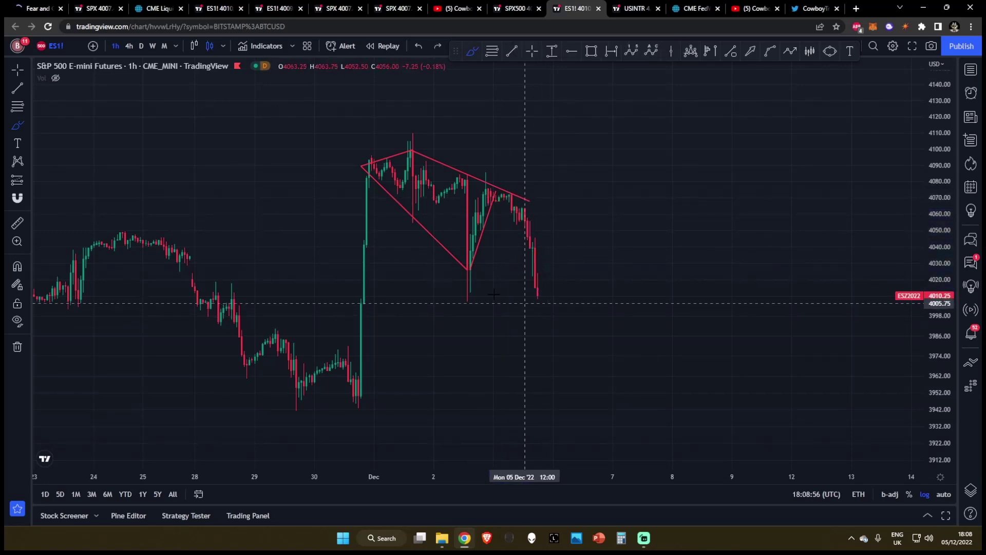
Brush the rebound from the 2 December low, the zigzag beneath the descending trendline and the drop, extending the path to about 3944
left_click_drag(465, 297, 478, 200)
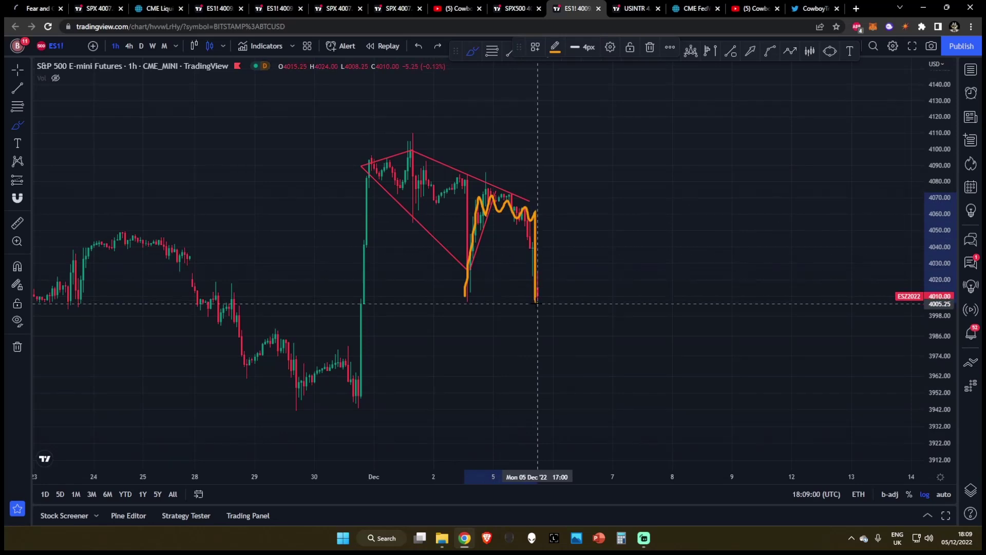
left_click_drag(537, 303, 546, 404)
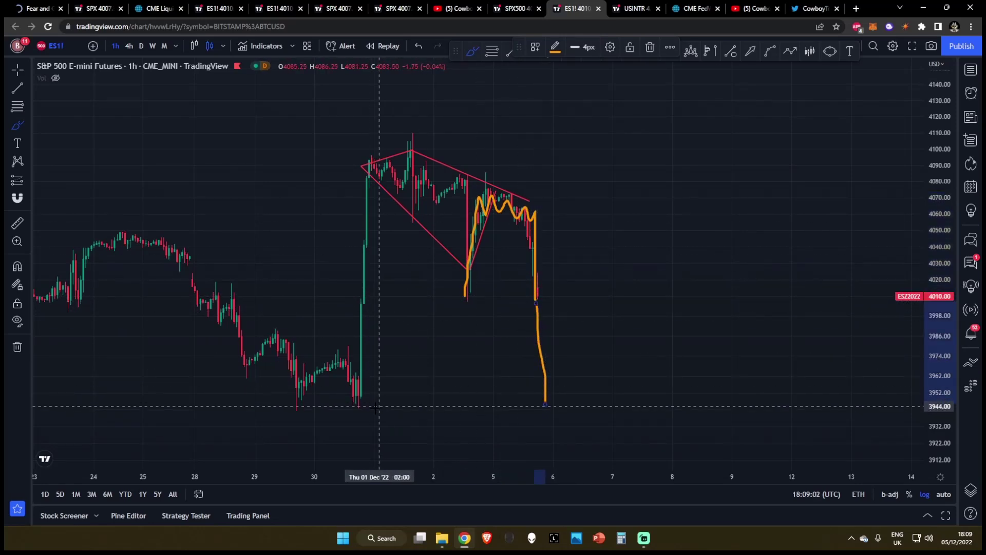
left_click(535, 56)
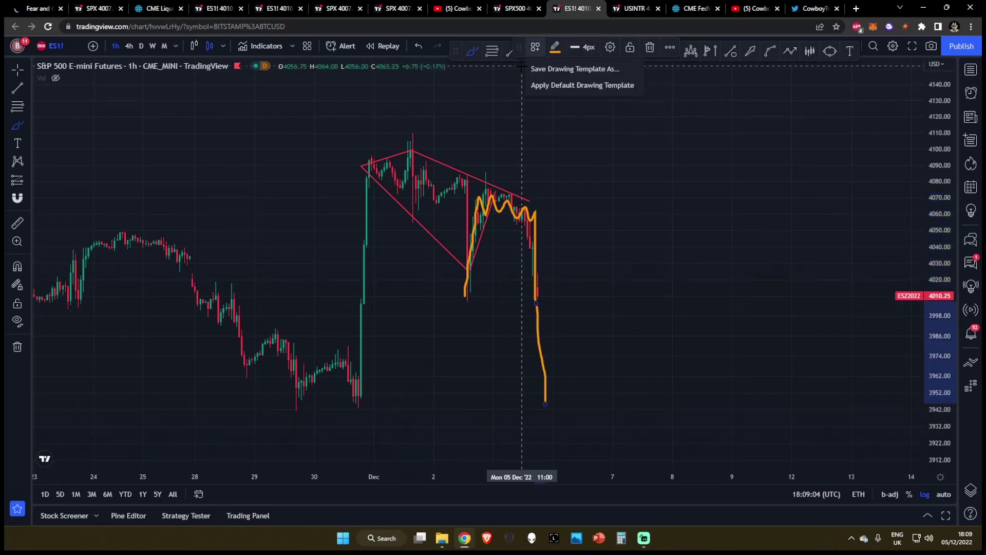
Place a horizontal ray at 3942.75 along the 30 November lows and delete the brushed rebound, zigzag and drop
left_click(544, 76)
key("alt+h")
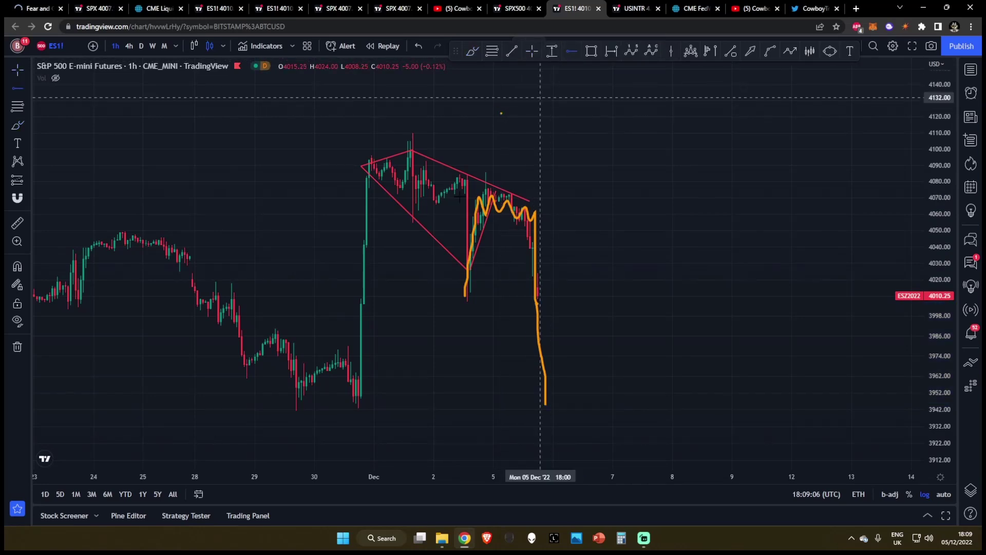
left_click(330, 408)
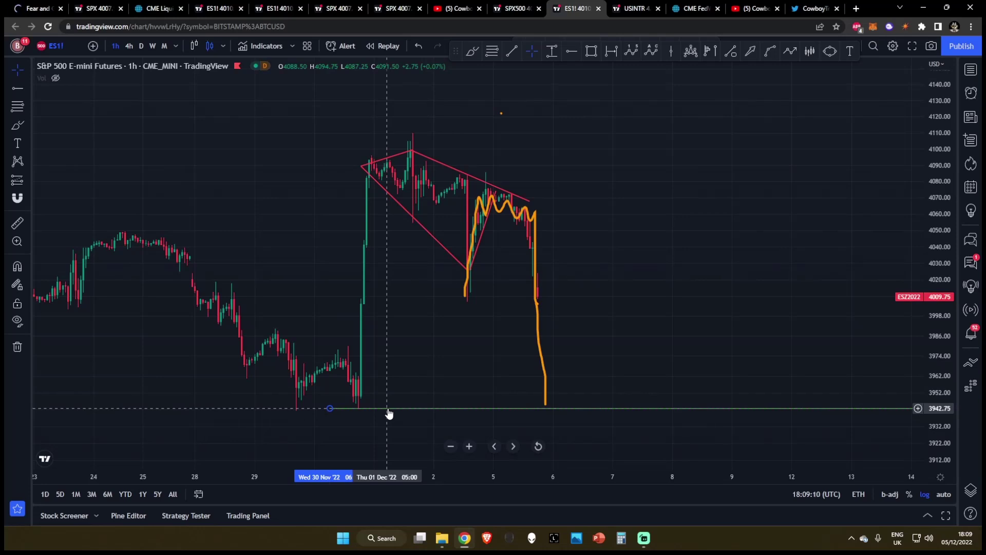
left_click(536, 275)
key("Delete")
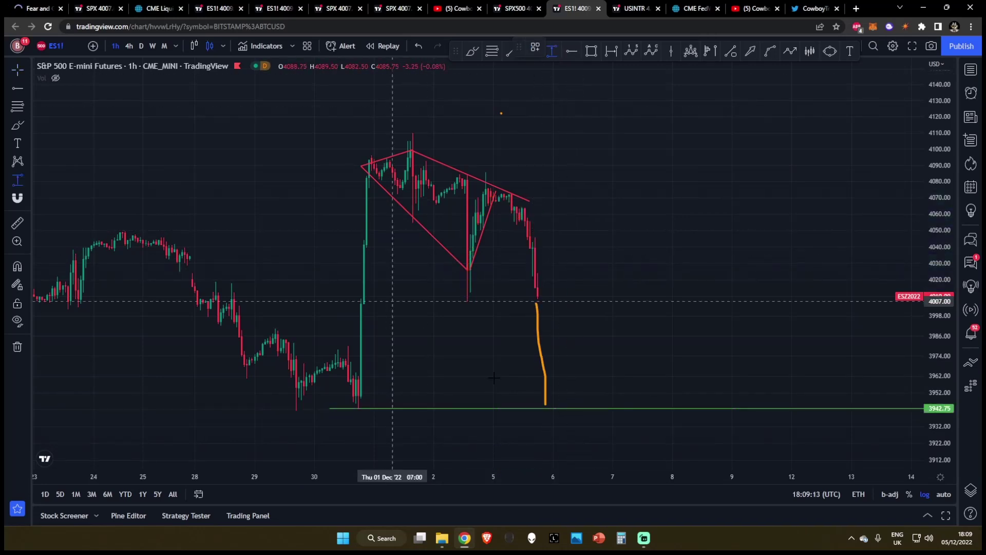
Draw a price range from 4010 down to the green horizontal ray and delete the remaining brushed decline
left_click_drag(530, 296, 641, 409)
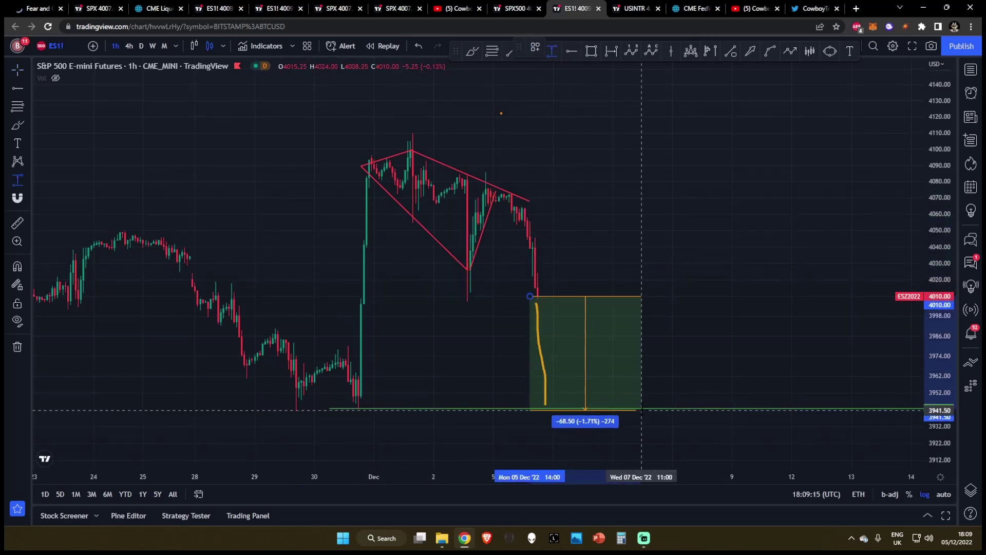
left_click(545, 378)
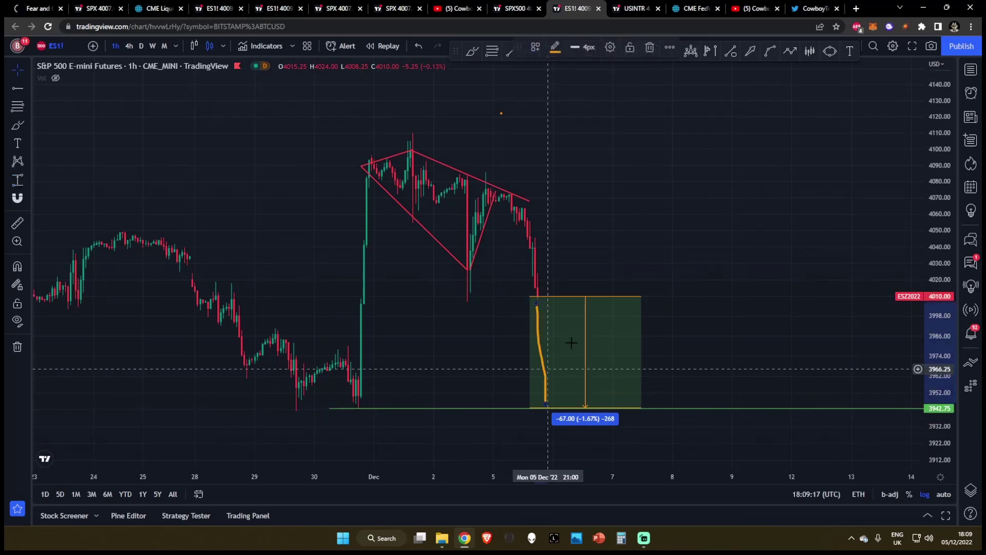
key("Delete")
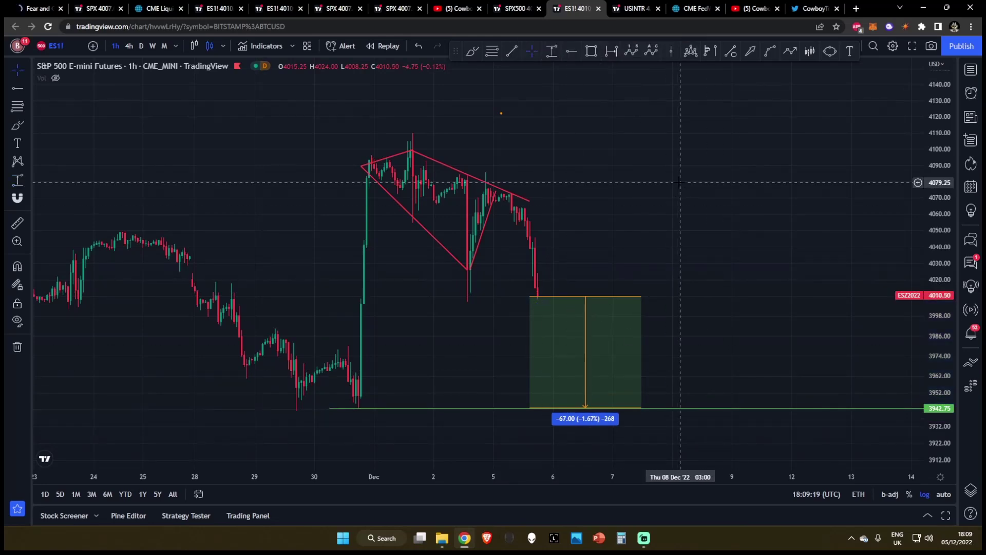
Open the watchlist and switch the ES1! futures chart to the daily timeframe to view the recent December candles
left_click(971, 70)
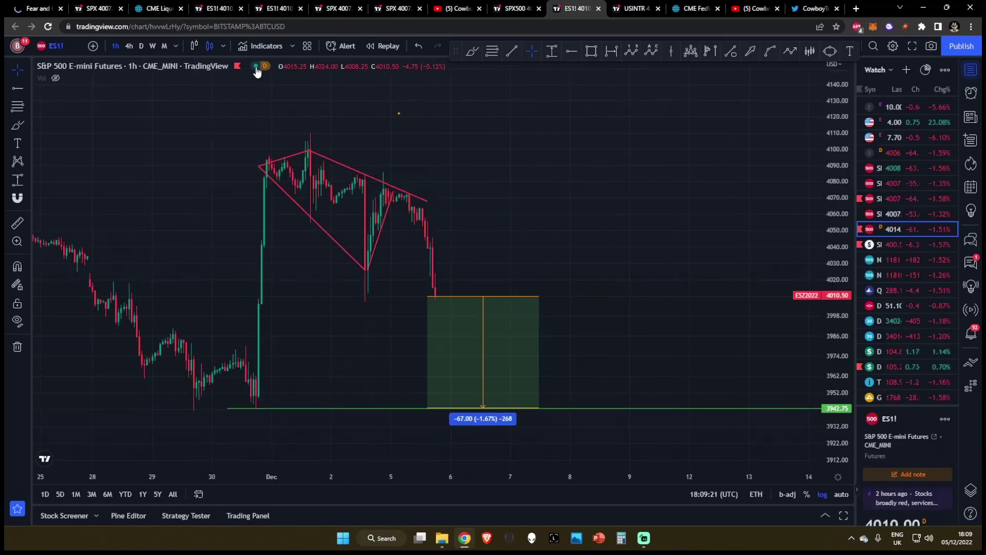
left_click(143, 49)
scroll(452, 308, "up", 3)
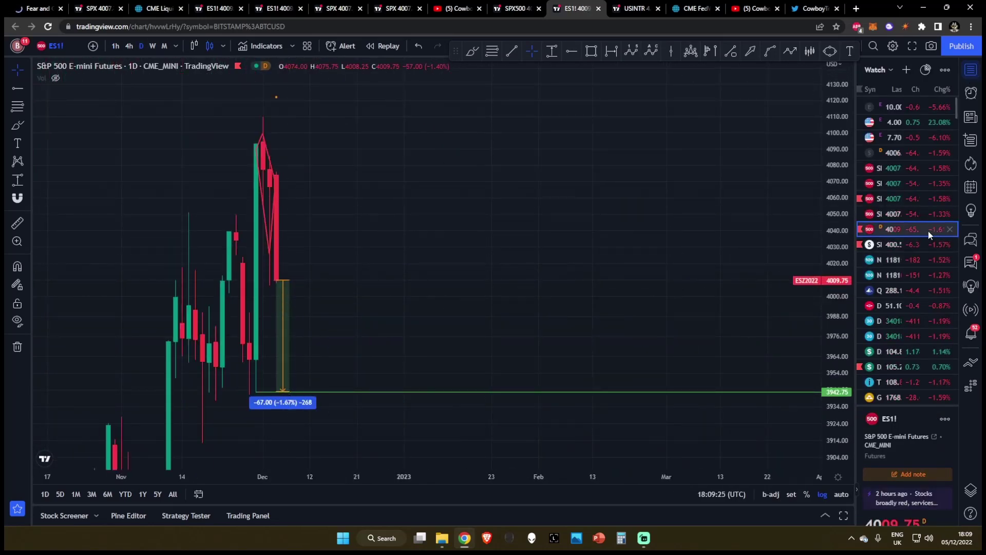
scroll(690, 310, "up", 3)
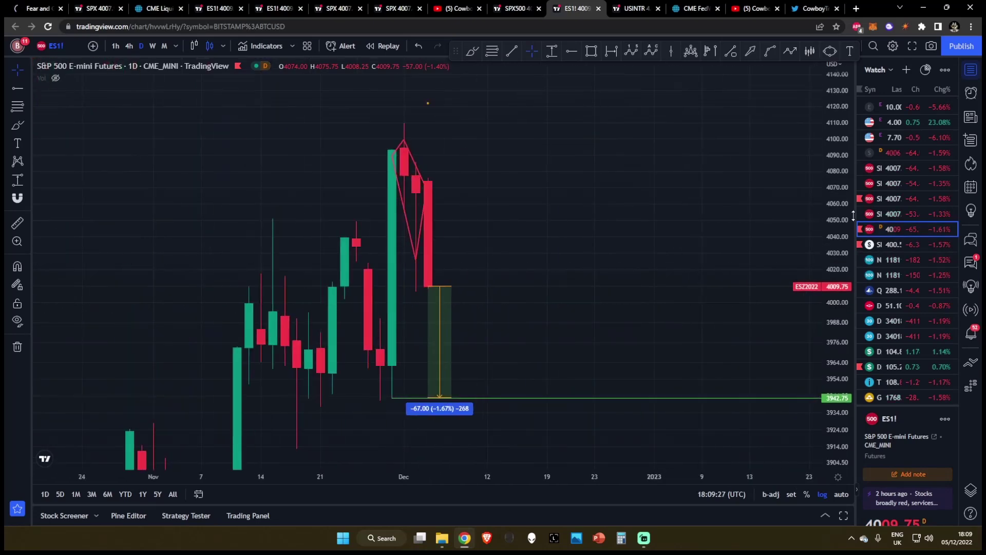
scroll(691, 311, "up", 3)
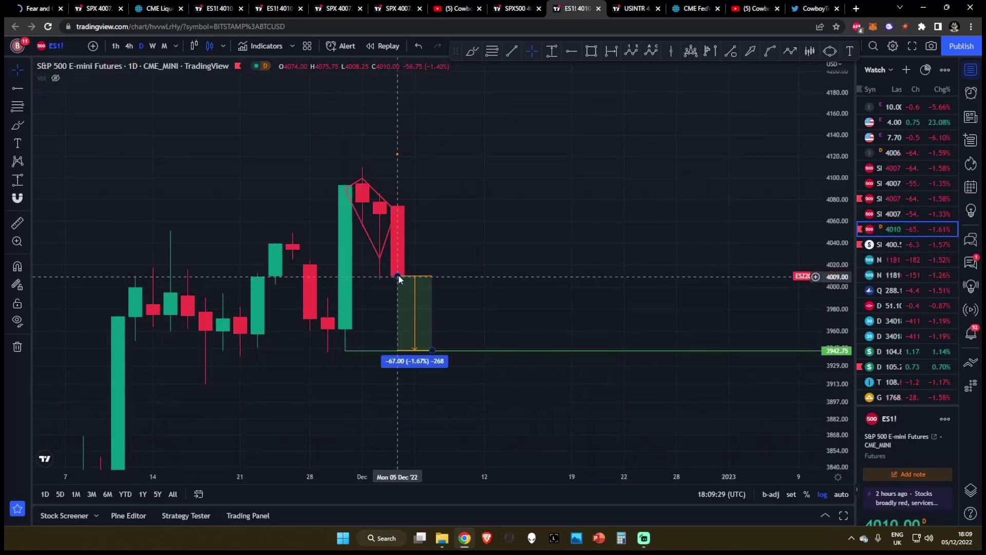
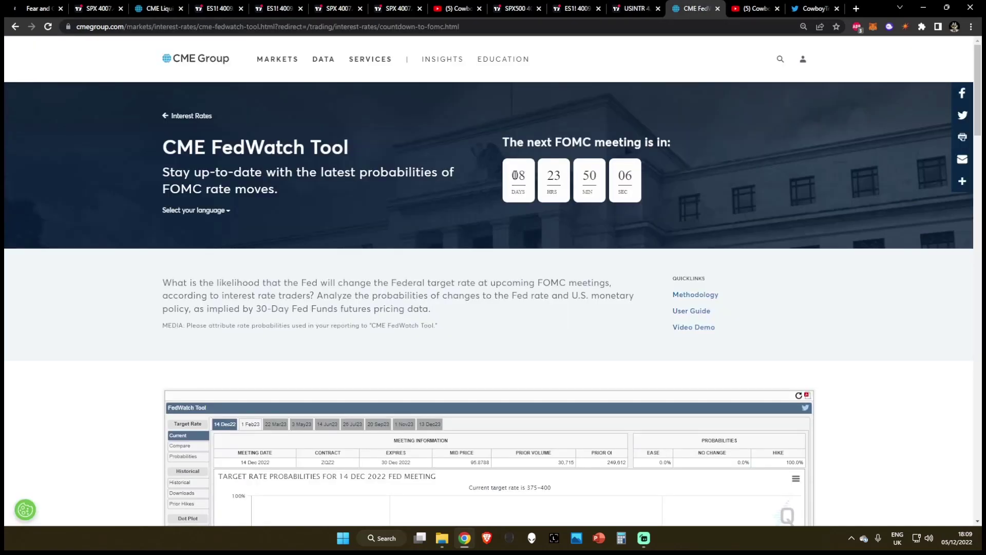
Examine the CME FedWatch countdown to the next FOMC meeting and the target rate probabilities for 14 December 2022
left_click_drag(508, 171, 612, 191)
left_click(634, 197)
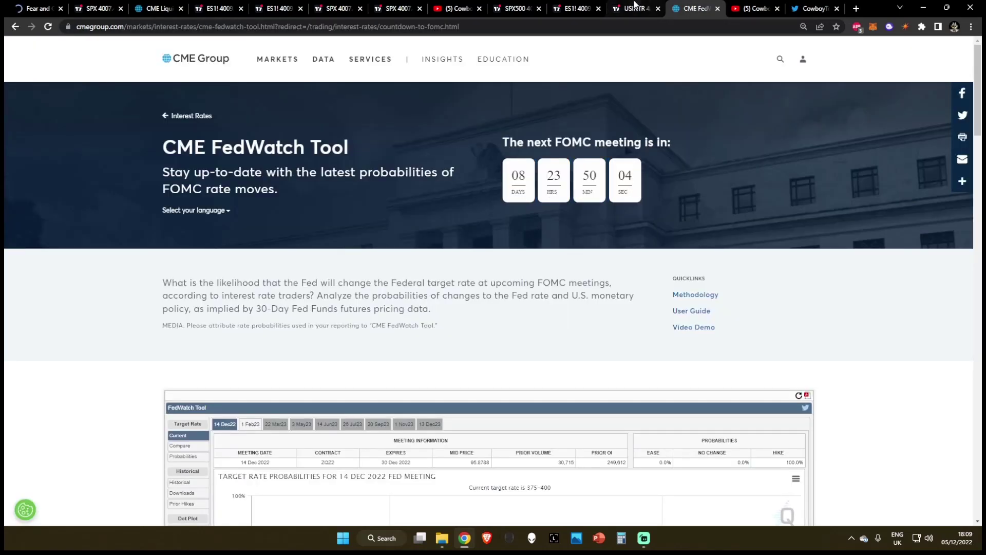
mouse_move(635, 5)
scroll(678, 304, "down", 5)
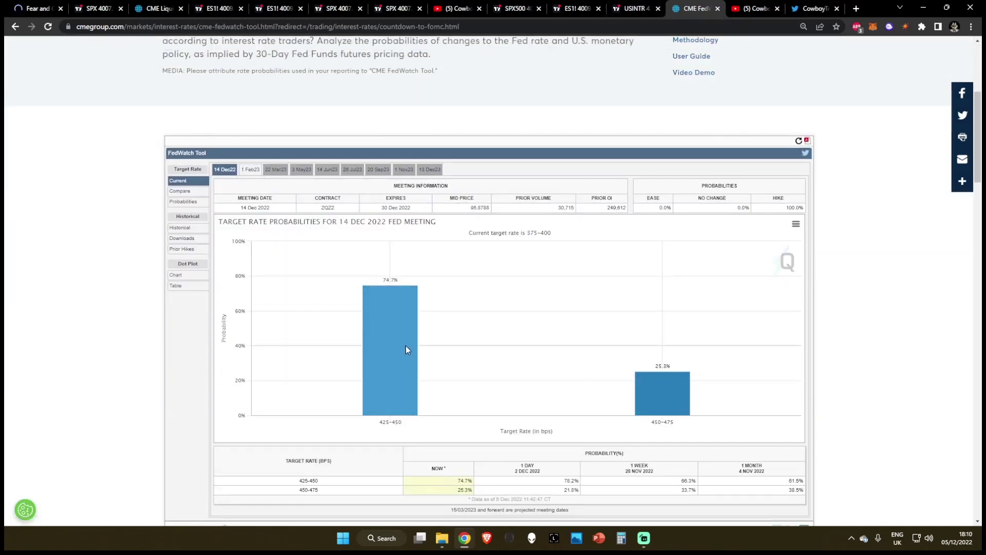
scroll(406, 346, "up", 5)
Switch to the USINTR interest rate chart, circle the 2007, 2019 and 2022 rate highs with the Brush, and undo the circles
left_click(632, 8)
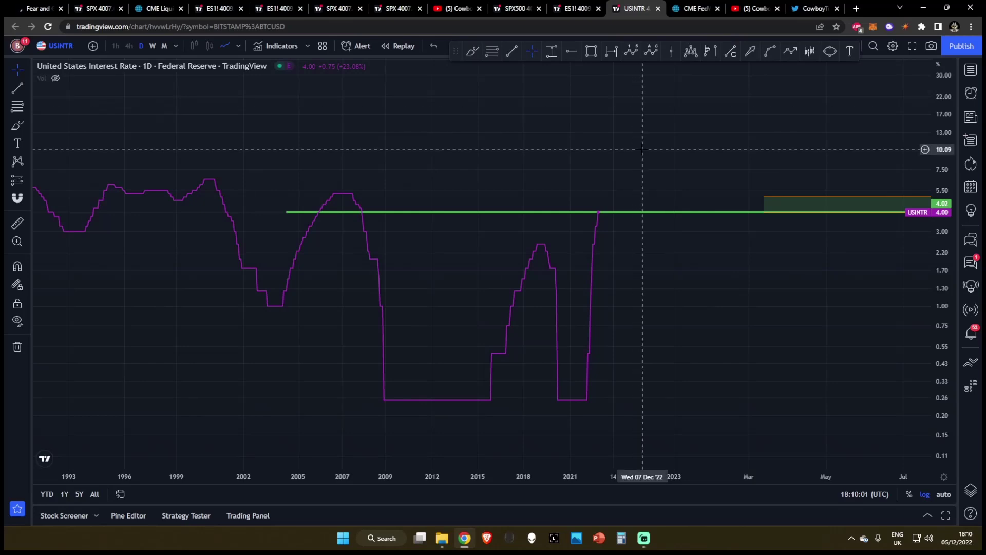
scroll(642, 149, "down", 2)
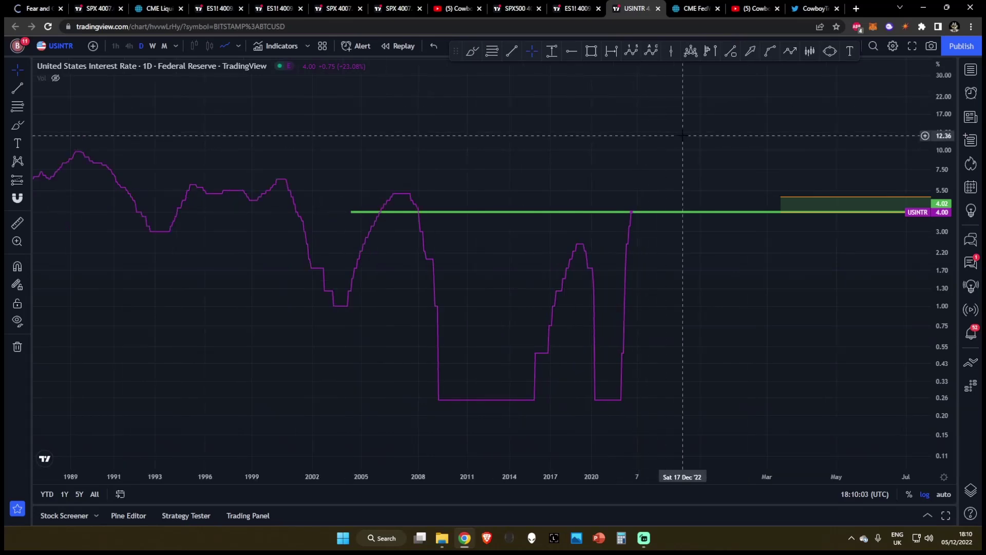
left_click(473, 56)
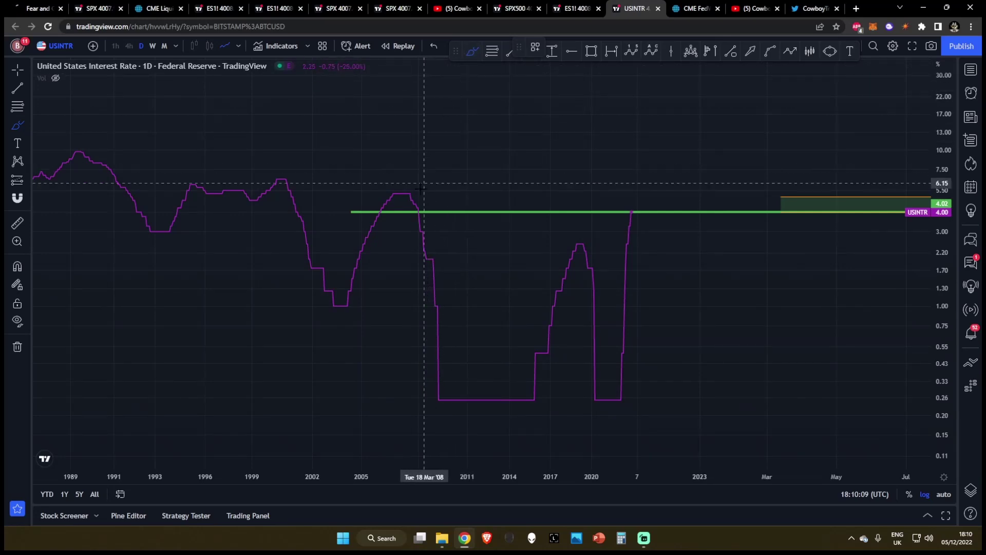
mouse_move(422, 180)
left_mouse_down()
mouse_move(366, 219)
mouse_move(421, 182)
left_mouse_up()
mouse_move(583, 235)
left_mouse_down()
mouse_move(562, 251)
mouse_move(591, 232)
left_mouse_up()
mouse_move(655, 202)
left_mouse_down()
mouse_move(596, 208)
mouse_move(662, 206)
left_mouse_up()
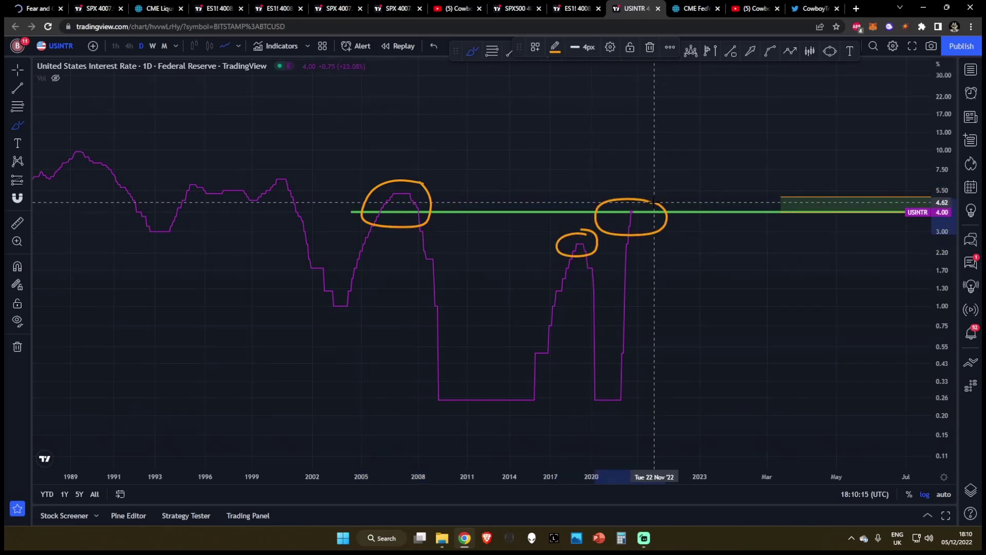
key("ctrl+z")
key("ctrl+z")
key("ctrl+z")
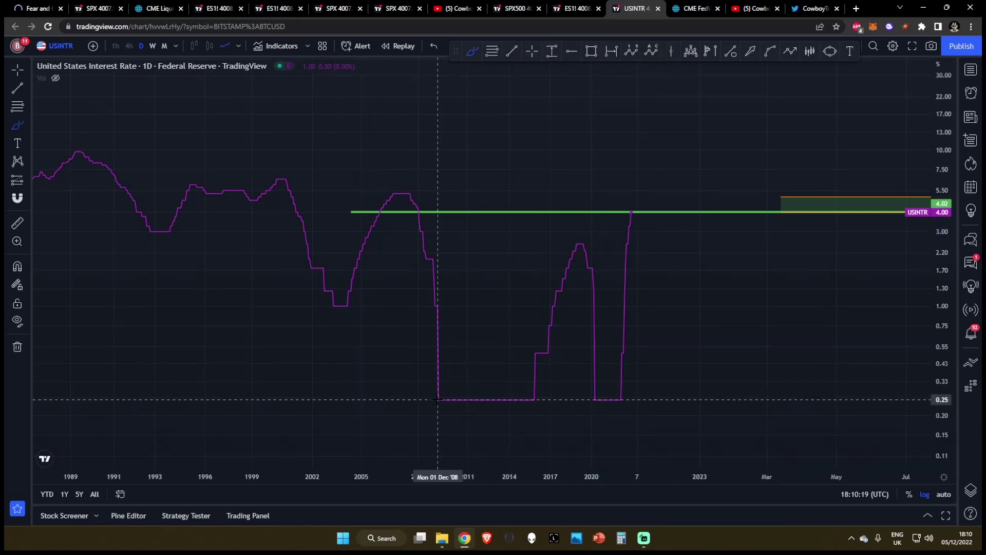
Circle the 2009–2015 and 2020–2022 interest rate floors at 0.25 with the Brush, and undo the circles
mouse_move(529, 381)
left_mouse_down()
mouse_move(486, 387)
mouse_move(529, 382)
left_mouse_up()
mouse_move(636, 395)
left_mouse_down()
mouse_move(567, 395)
mouse_move(635, 392)
left_mouse_up()
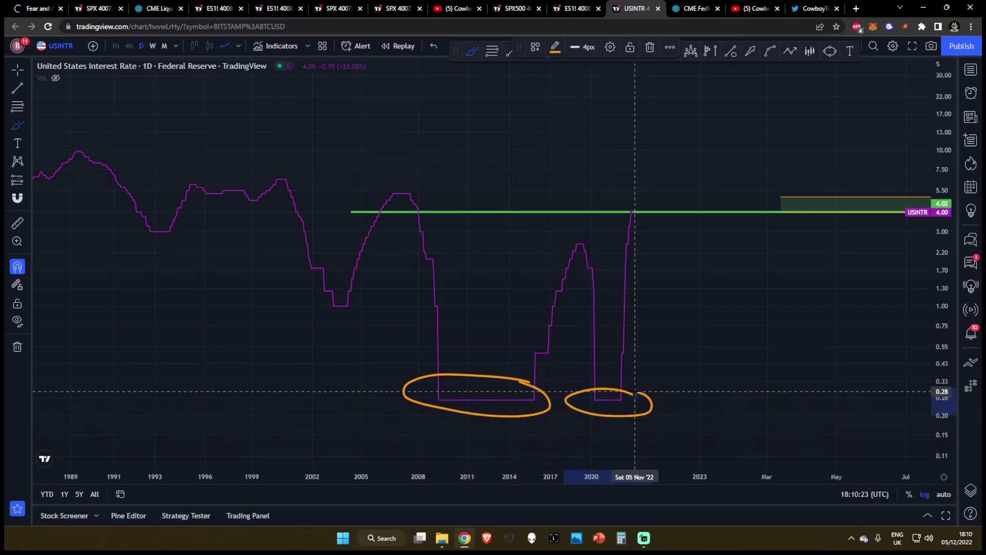
key("ctrl+z")
key("ctrl+z")
left_click_drag(634, 392, 637, 393)
key("ctrl+z")
key("Escape")
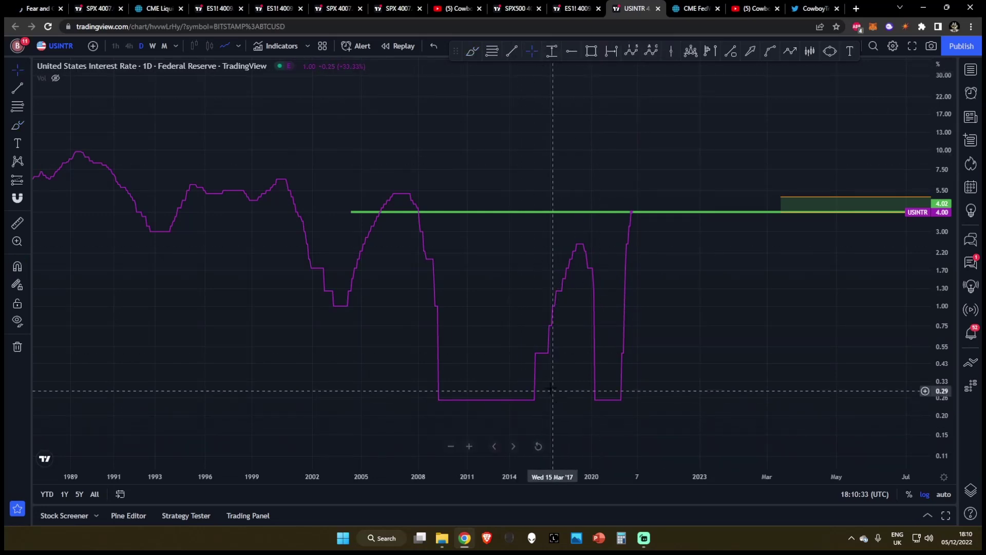
Add SPX as a comparison symbol in a separate pane below the USINTR interest rate chart
scroll(513, 359, "left", 3)
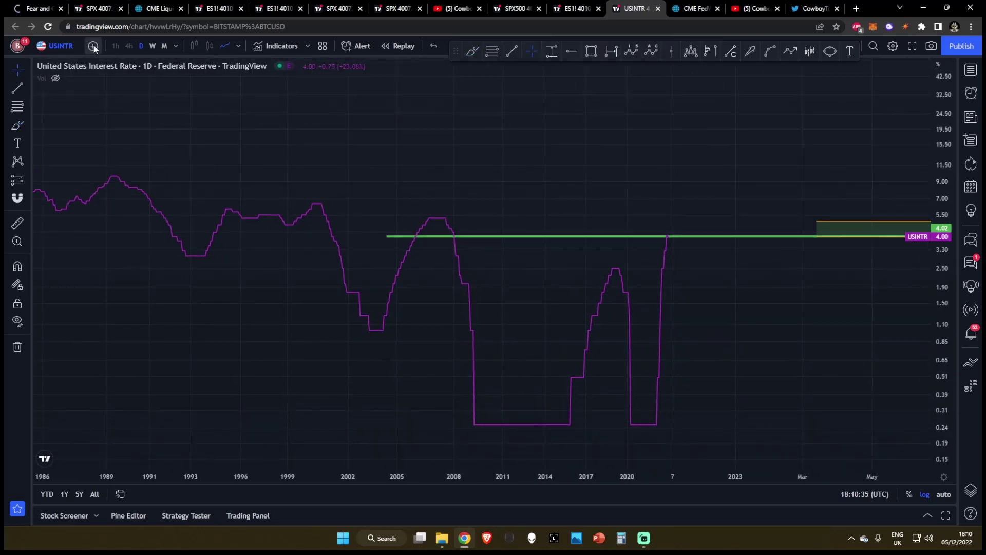
left_click(93, 46)
left_click(626, 227)
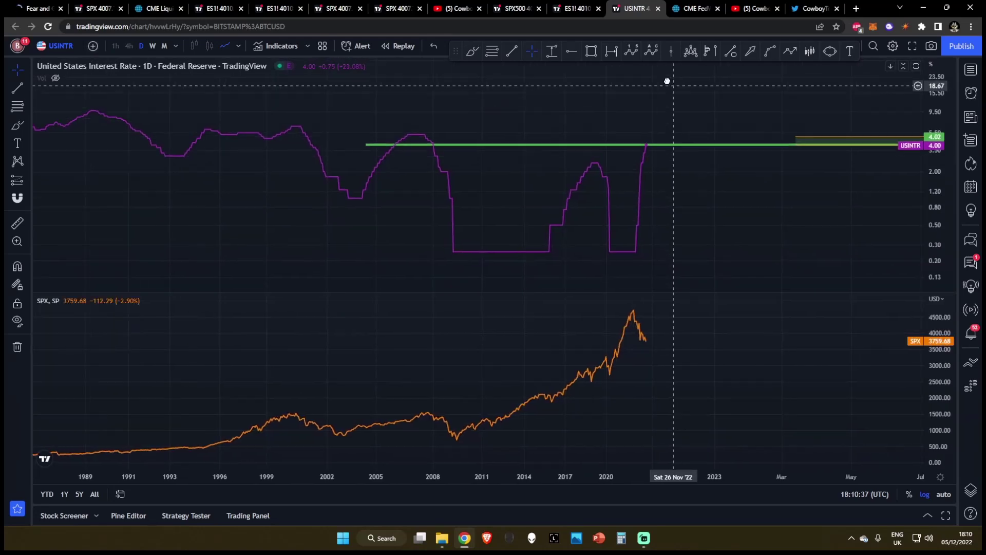
Circle the 2009–2015 rate floor and 2009 SPX low, trace the 2016–2020 rate hump and SPX climb, and remove the traces
left_click(473, 52)
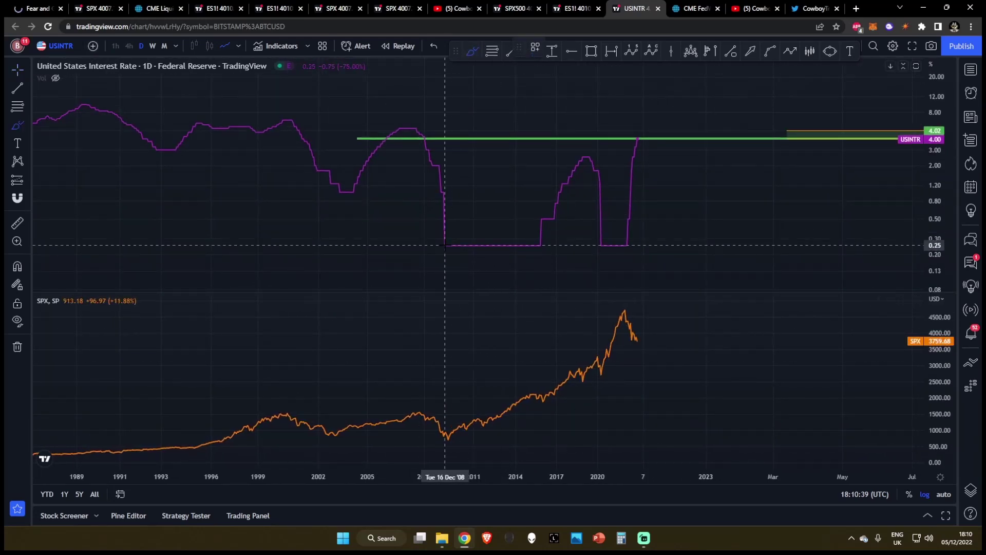
mouse_move(444, 245)
left_mouse_down()
mouse_move(534, 243)
mouse_move(445, 245)
left_mouse_up()
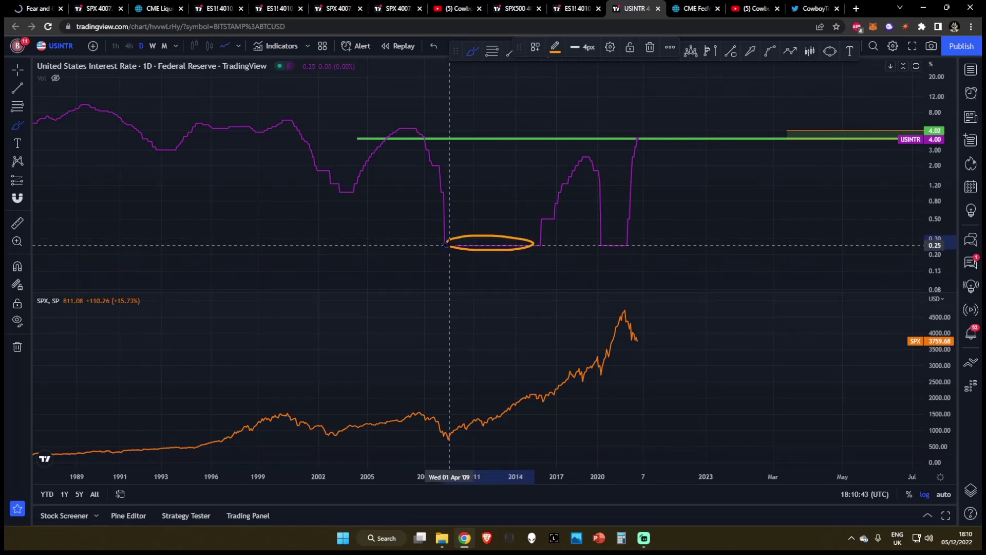
left_click_drag(445, 435, 452, 435)
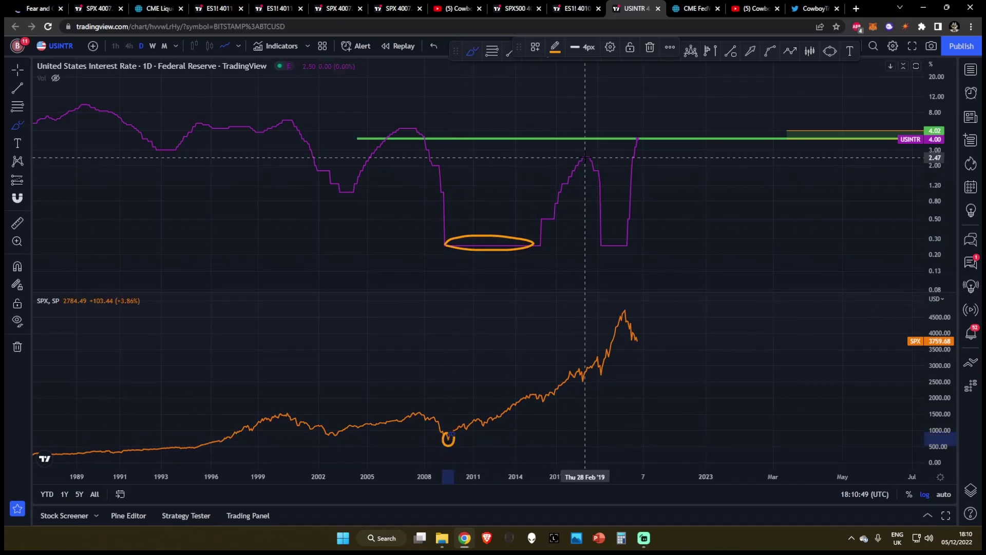
mouse_move(553, 202)
left_mouse_down()
mouse_move(584, 155)
mouse_move(603, 206)
left_mouse_up()
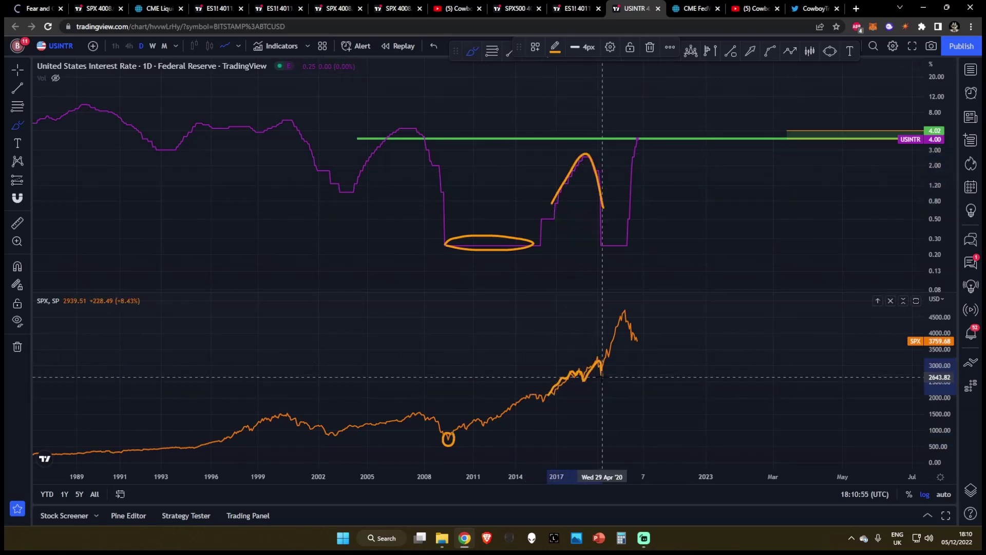
key("Delete")
Circle the 2020–2022 rate floor, trace the SPX rally from its 2020 low to the peak with the Brush, and clear the strokes
scroll(607, 373, "up", 3)
mouse_move(537, 235)
left_mouse_down()
mouse_move(474, 241)
mouse_move(537, 236)
left_mouse_up()
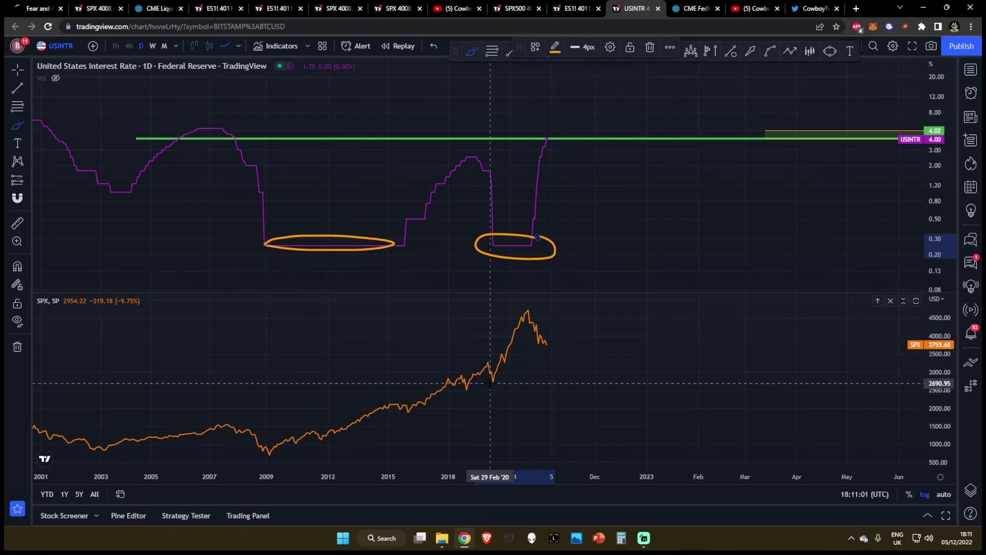
left_click_drag(492, 383, 532, 310)
Circle the 1993 interest rate low and trace the SPX rise from there toward its 2000 peak with the Brush
scroll(616, 385, "down", 5)
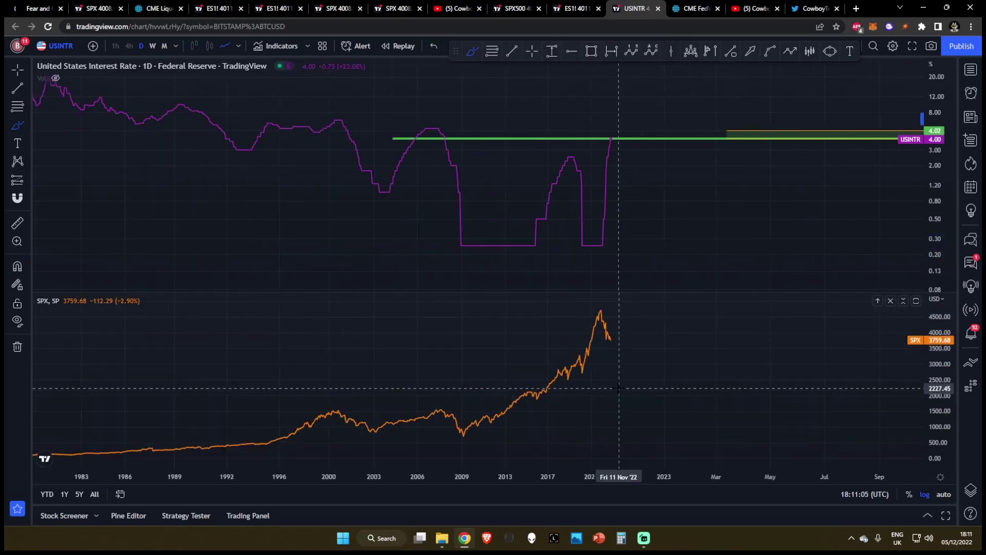
left_click_drag(146, 285, 62, 281)
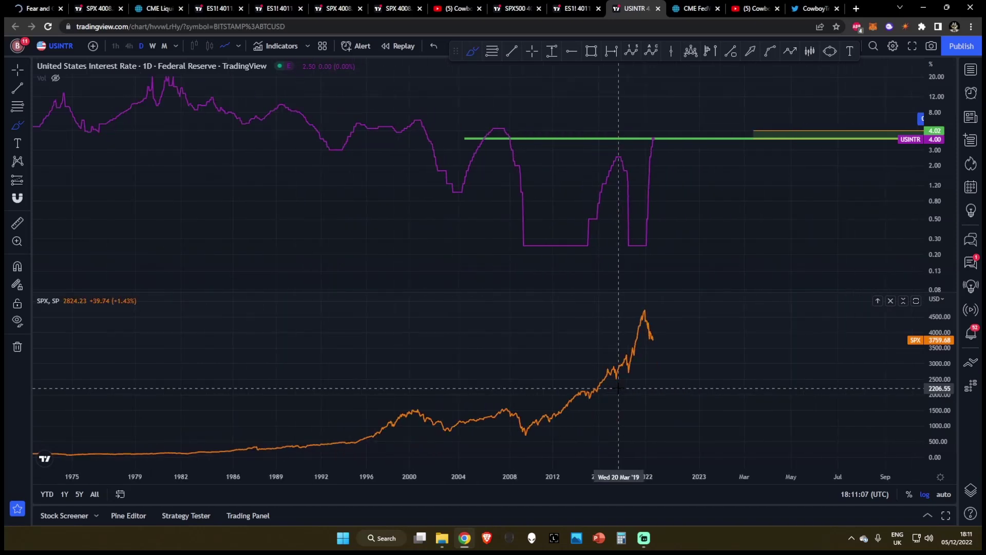
mouse_move(344, 143)
left_mouse_down()
mouse_move(333, 146)
mouse_move(344, 148)
left_mouse_up()
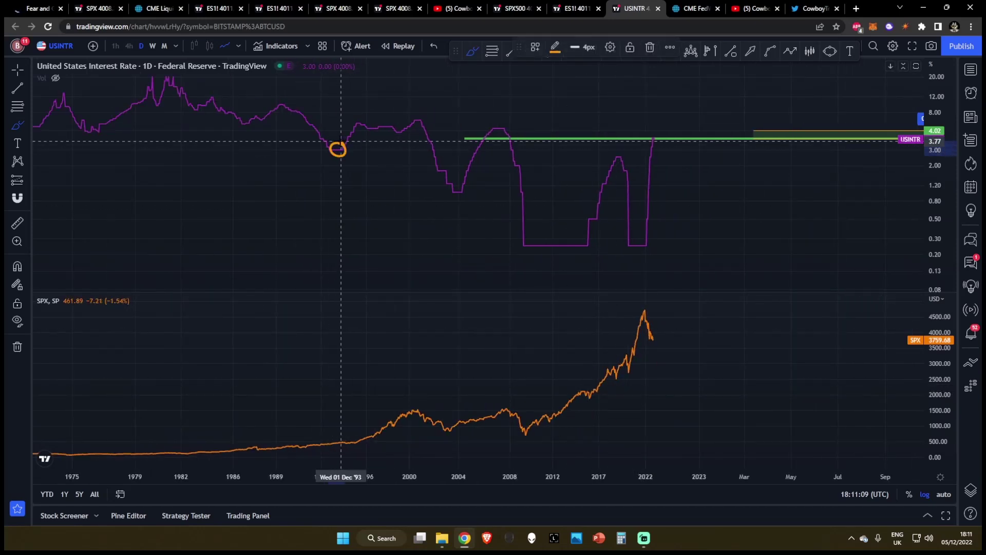
left_click_drag(343, 443, 405, 408)
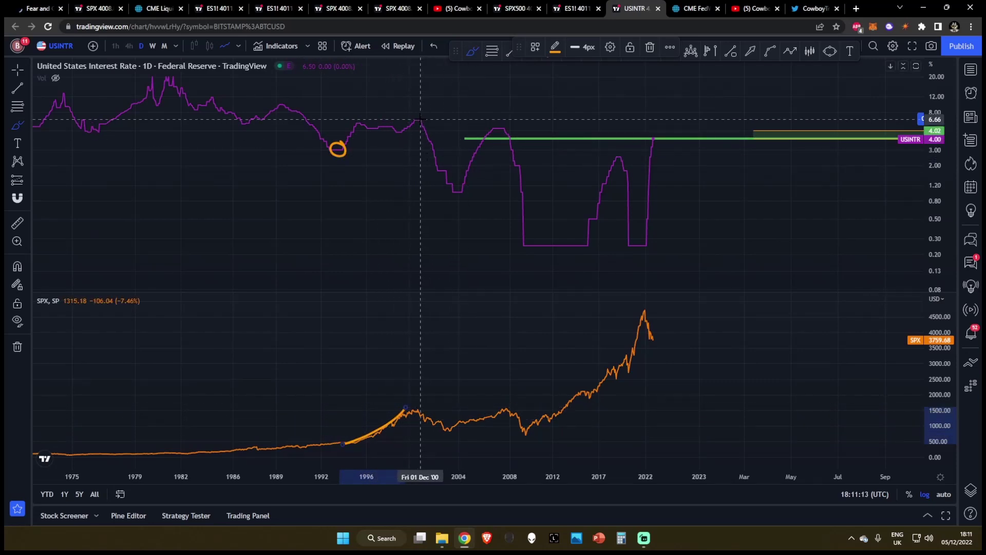
Circle the 2000 and 2007 interest rate peaks, trace the rate cuts following each with the Brush, and undo these strokes
left_click_drag(425, 121, 430, 124)
mouse_move(511, 124)
left_mouse_down()
mouse_move(499, 124)
mouse_move(506, 128)
left_mouse_up()
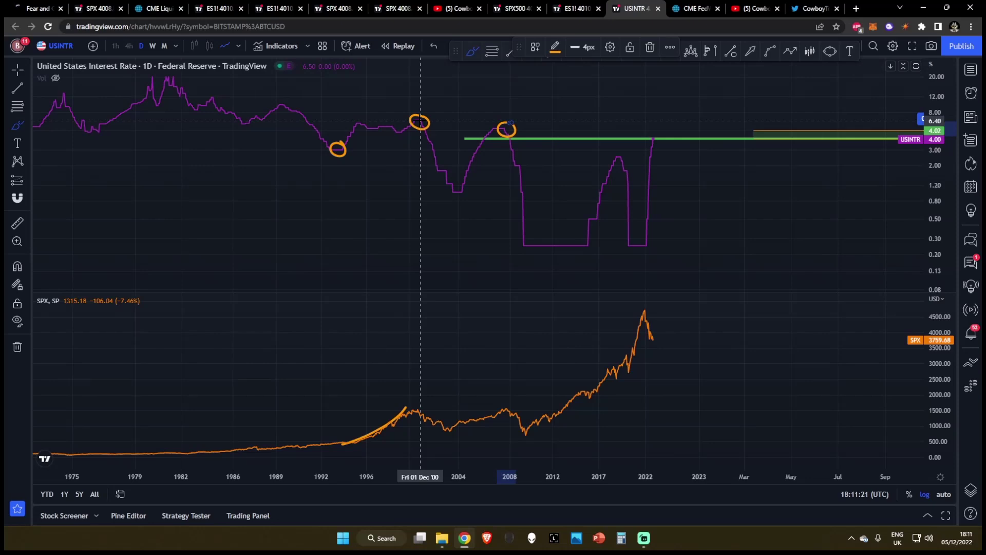
left_click_drag(420, 122, 457, 197)
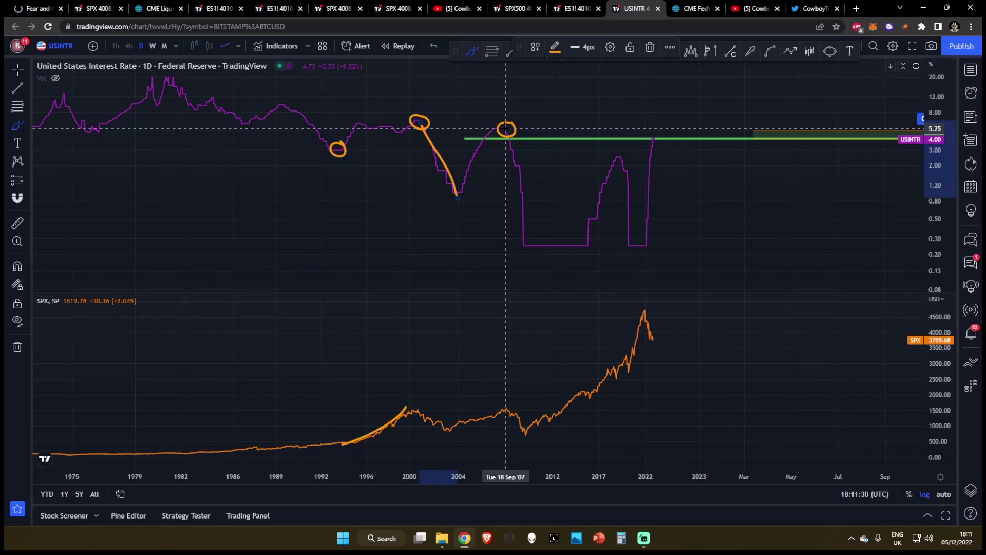
left_click_drag(505, 128, 529, 247)
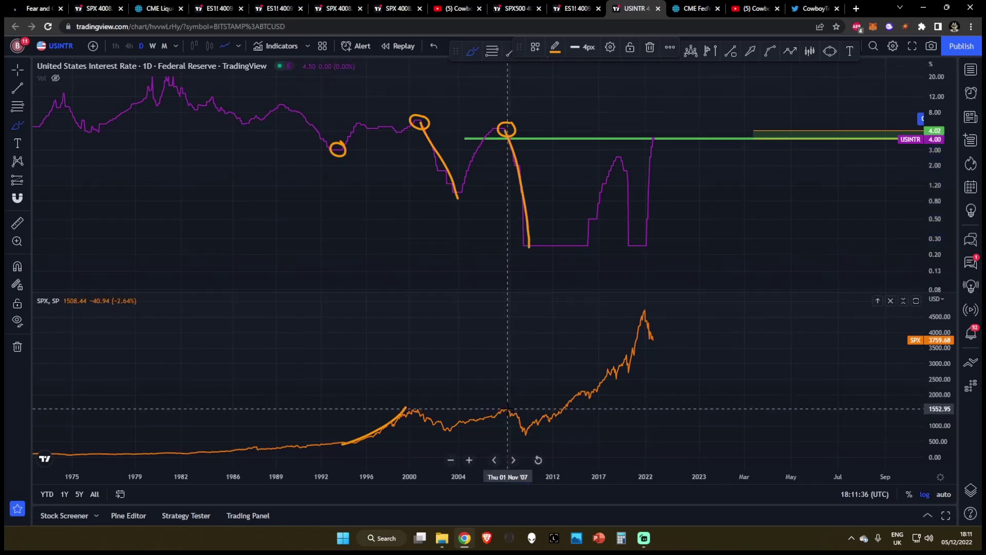
key("Delete")
key("ctrl+z")
key("ctrl+z")
key("ctrl+z")
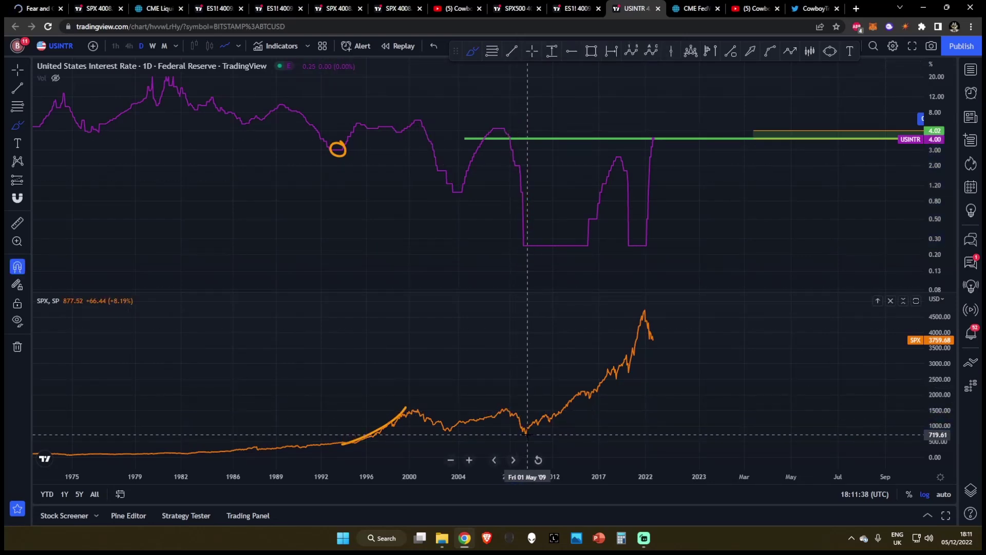
Undo the 1993 rate-low circle and SPX trace, then remove the SPX pane so only the interest rate chart remains
key("ctrl+z")
key("Escape")
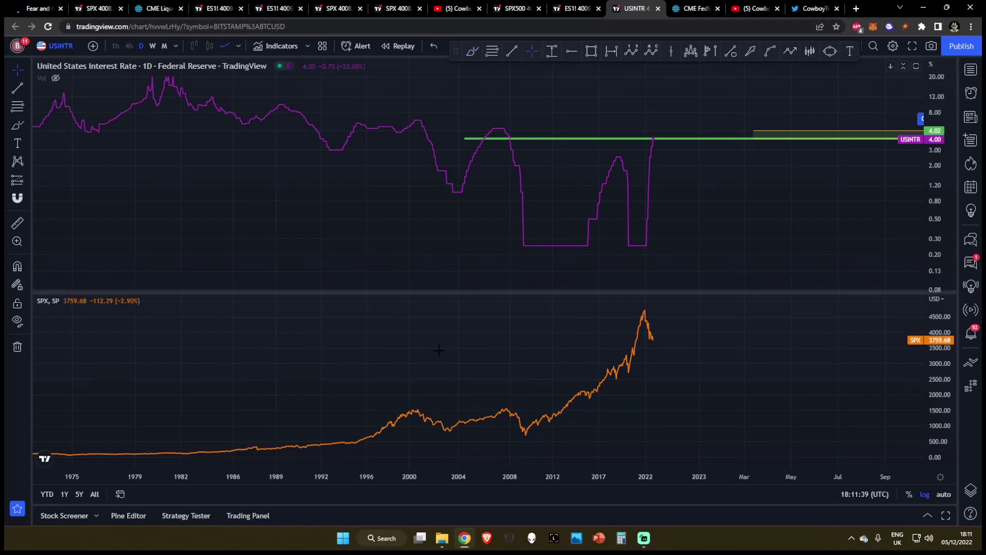
left_click(103, 300)
scroll(719, 277, "up", 3)
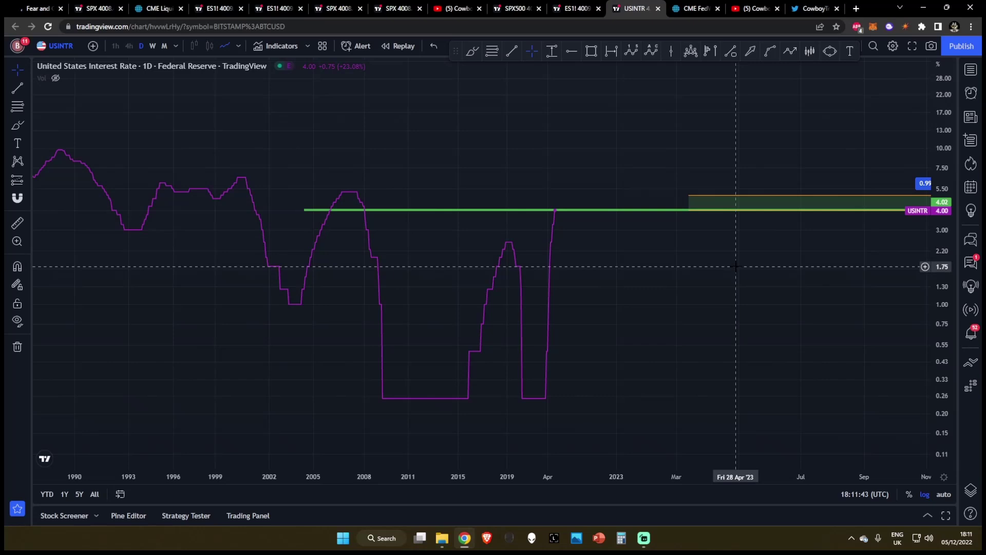
scroll(735, 267, "down", 3)
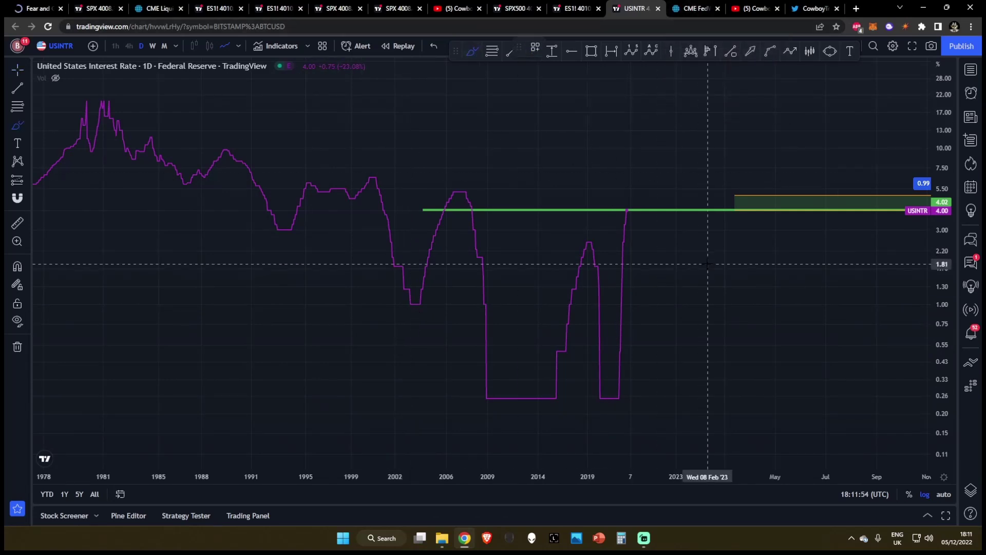
Circle the 2007 interest rate peak and the 2022 rate level along the green line with the Brush, and undo both circles
left_click_drag(485, 190, 486, 193)
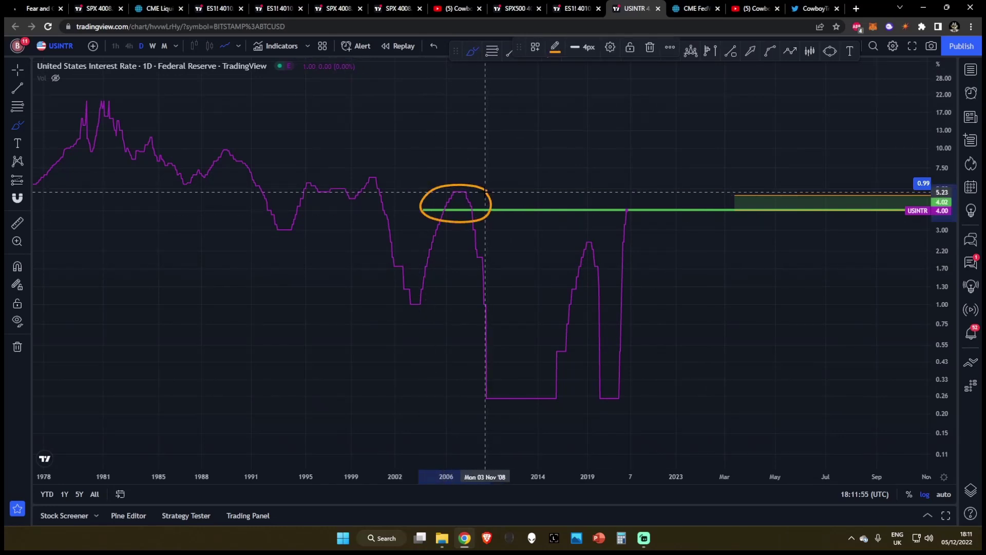
mouse_move(637, 206)
left_mouse_down()
mouse_move(605, 209)
mouse_move(645, 206)
mouse_move(629, 210)
mouse_move(662, 230)
mouse_move(627, 209)
mouse_move(633, 198)
left_mouse_up()
key("ctrl+z")
key("ctrl+z")
key("ctrl+z")
key("ctrl+z")
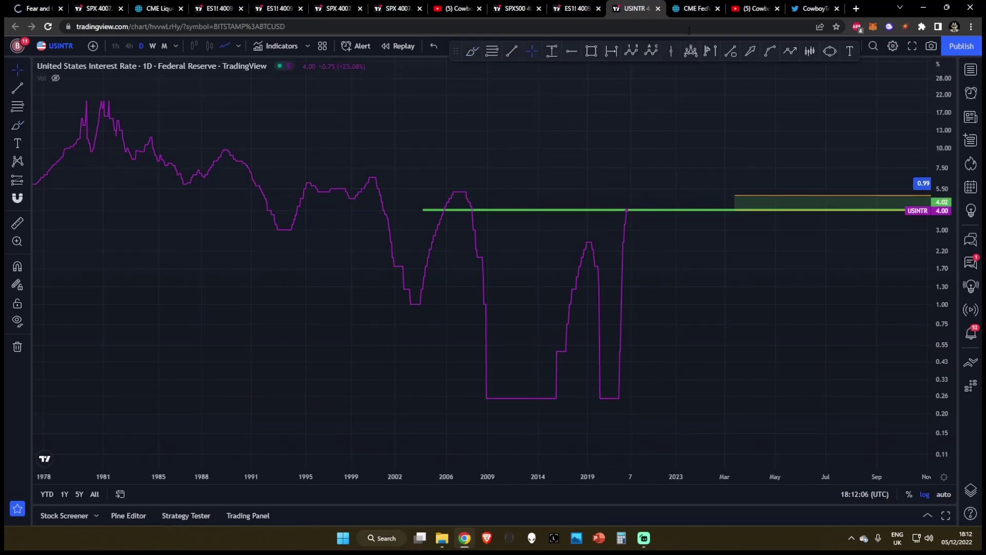
Look over the CME FedWatch Tool page in the browser and switch to the CowboyTrades YouTube channel page
left_click(690, 8)
scroll(709, 242, "down", 5)
scroll(730, 206, "up", 5)
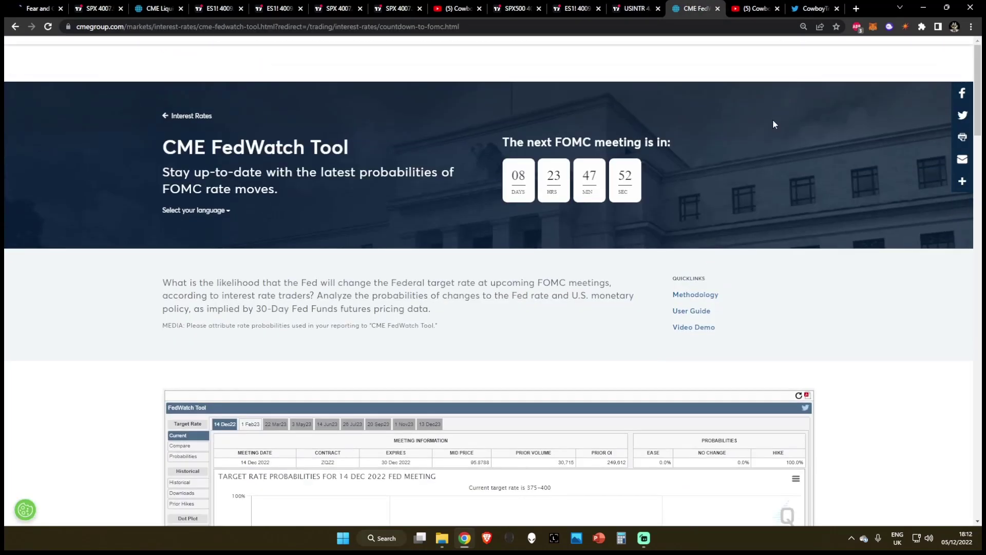
left_click(753, 8)
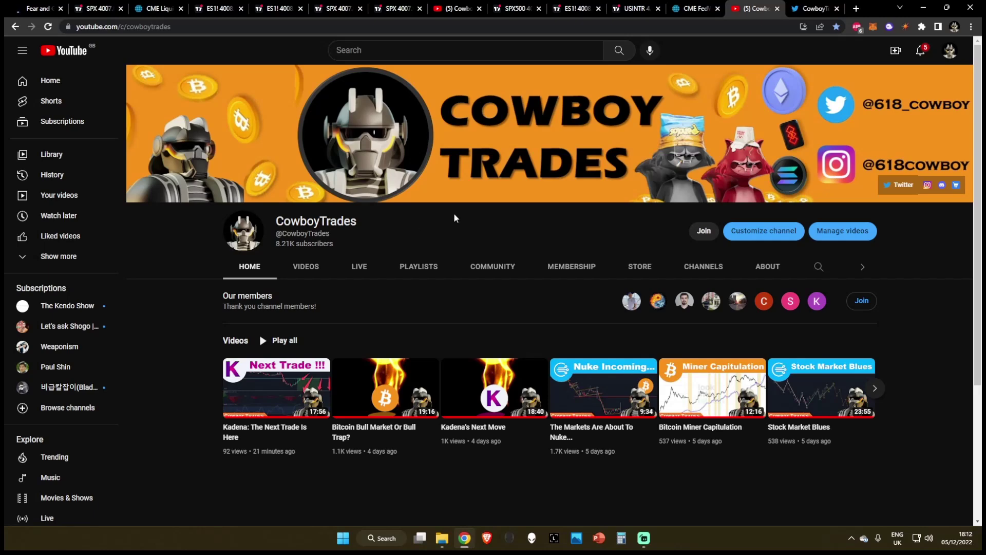
Open the Twitter thread on 7 reasons for being bearish on the #SP500, skim it, and return to CNN's Fear & Greed Index
left_click(810, 9)
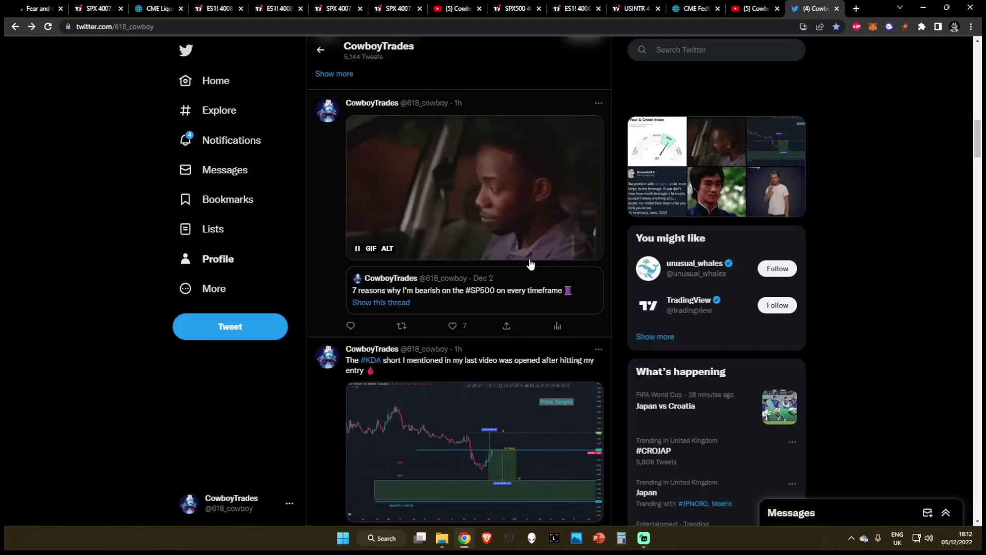
left_click(489, 301)
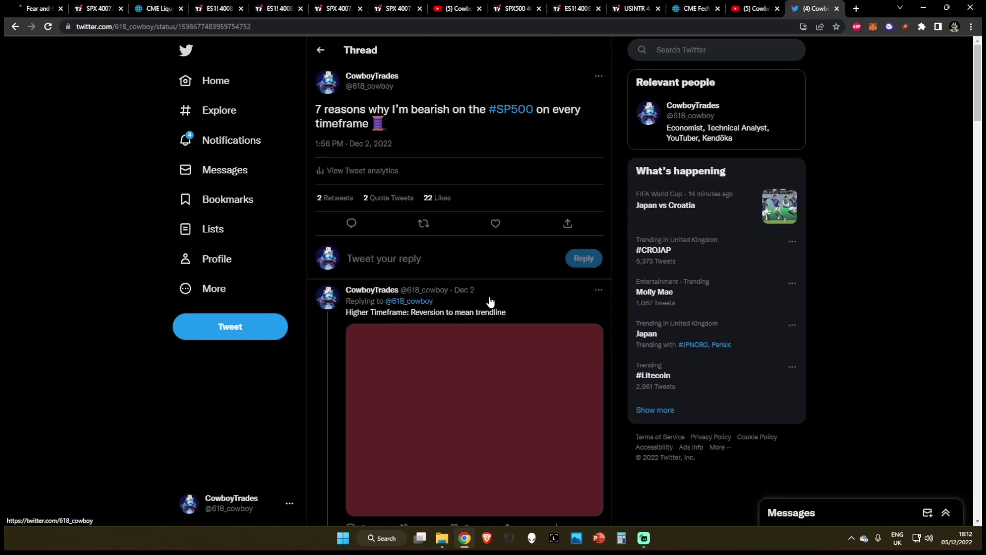
scroll(491, 303, "down", 2)
scroll(506, 356, "up", 1)
scroll(552, 367, "up", 1)
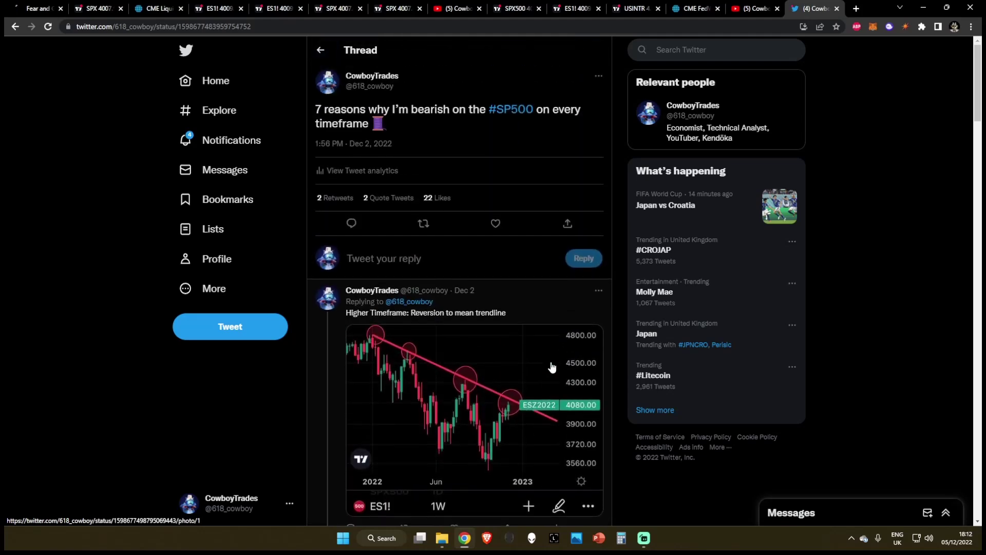
left_click(41, 7)
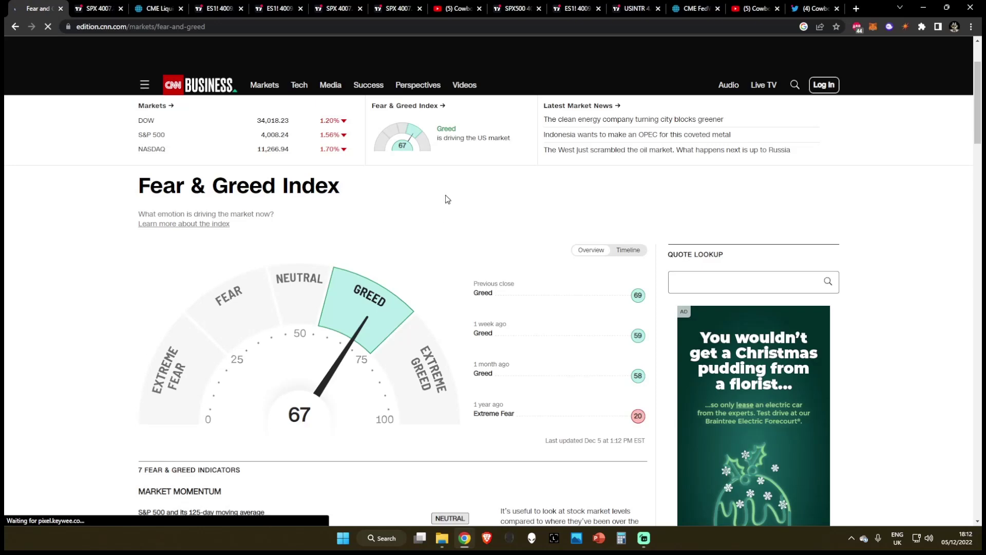